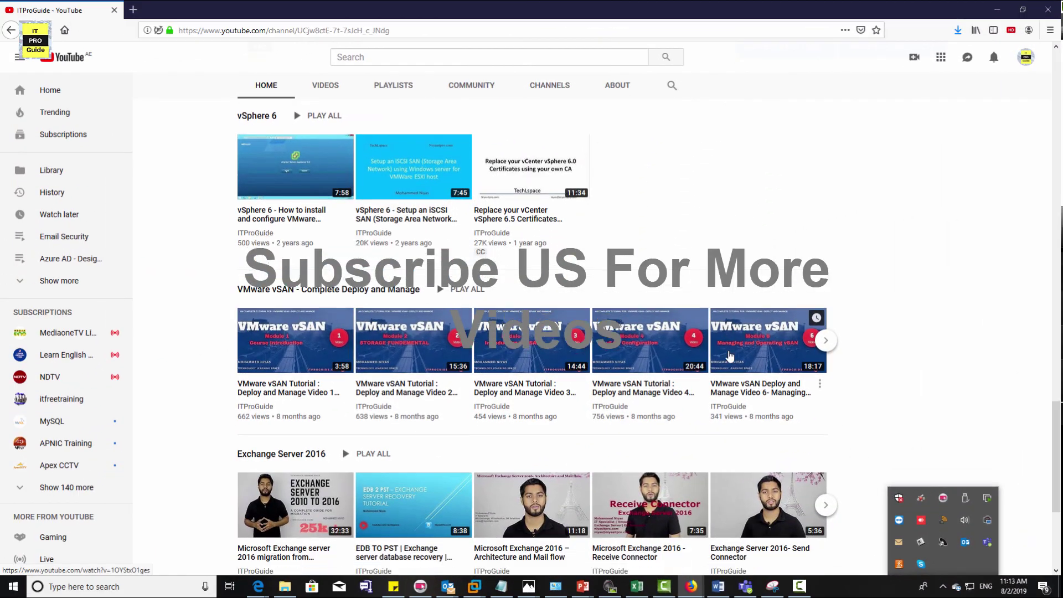
# Step: Scroll the download page to locate the DKIM Installer link
pyautogui.scroll(-3, 696, 390)
pyautogui.scroll(-3, 697, 390)
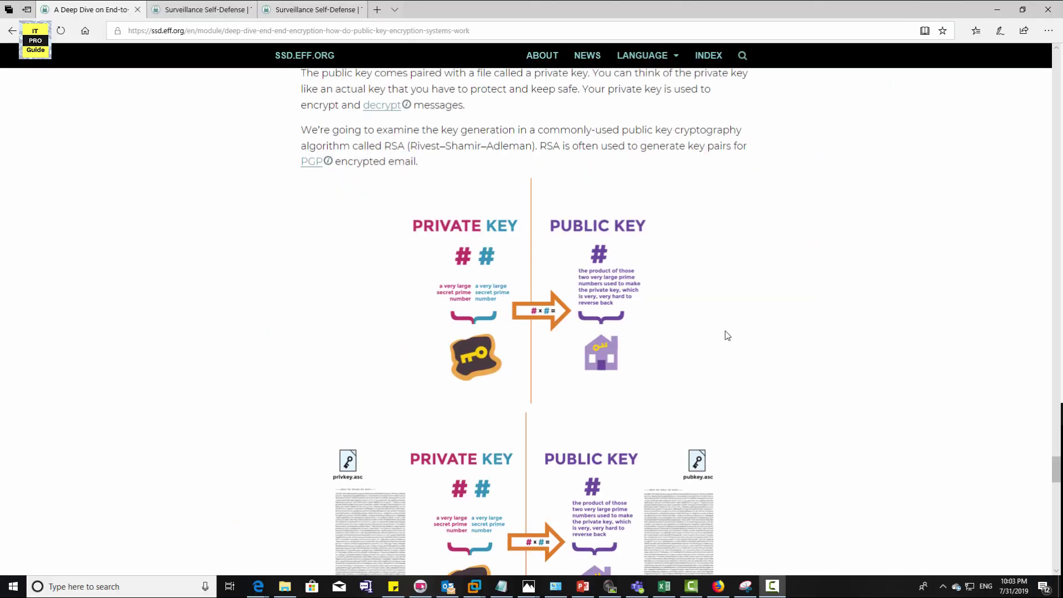
pyautogui.scroll(4, 727, 335)
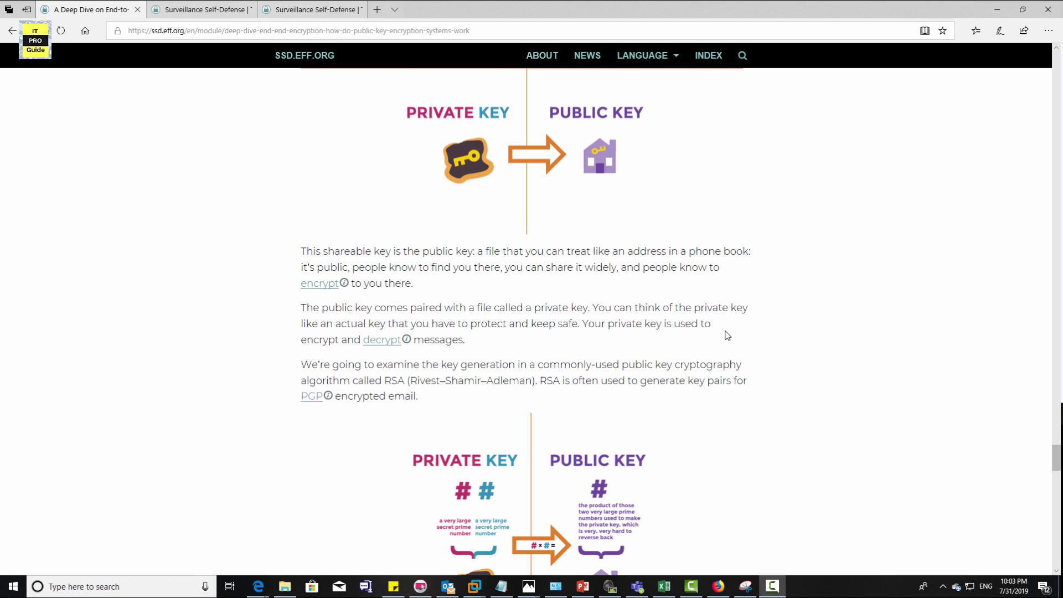
pyautogui.scroll(-1, 727, 336)
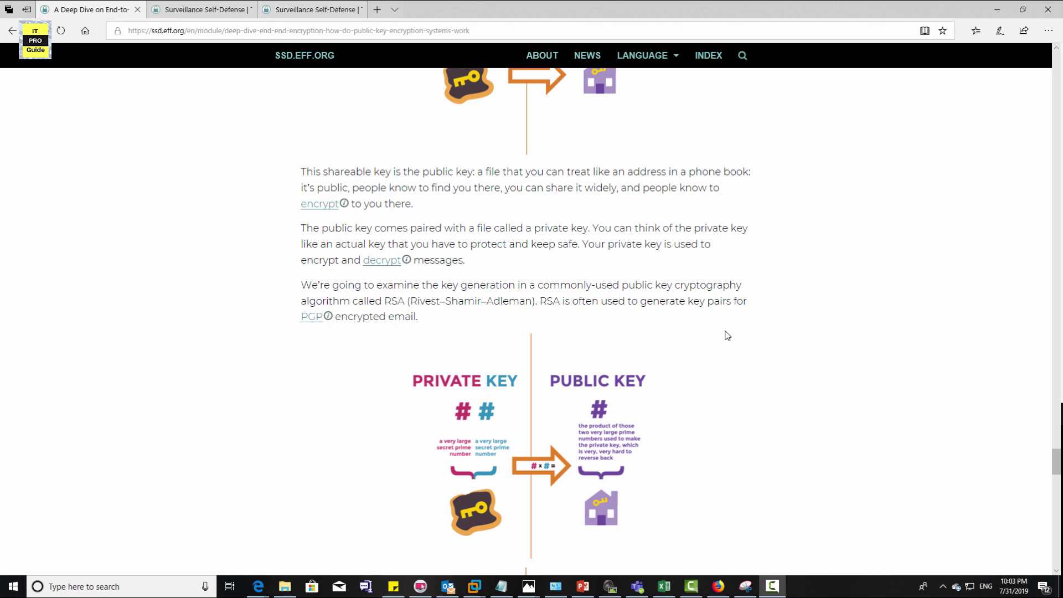
pyautogui.scroll(-2, 726, 334)
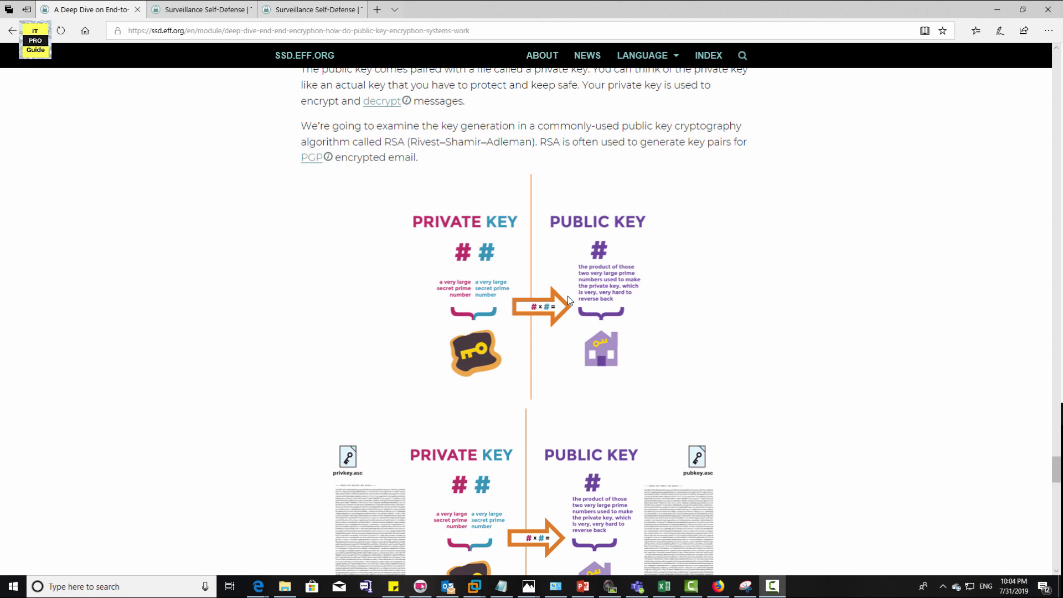
pyautogui.scroll(-3, 568, 300)
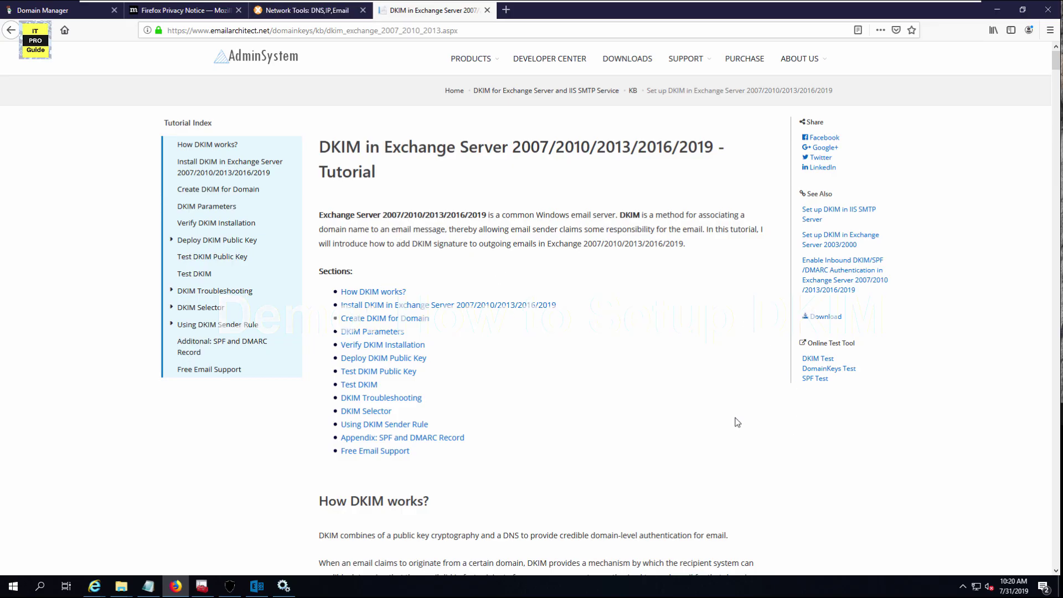
pyautogui.scroll(-4, 724, 419)
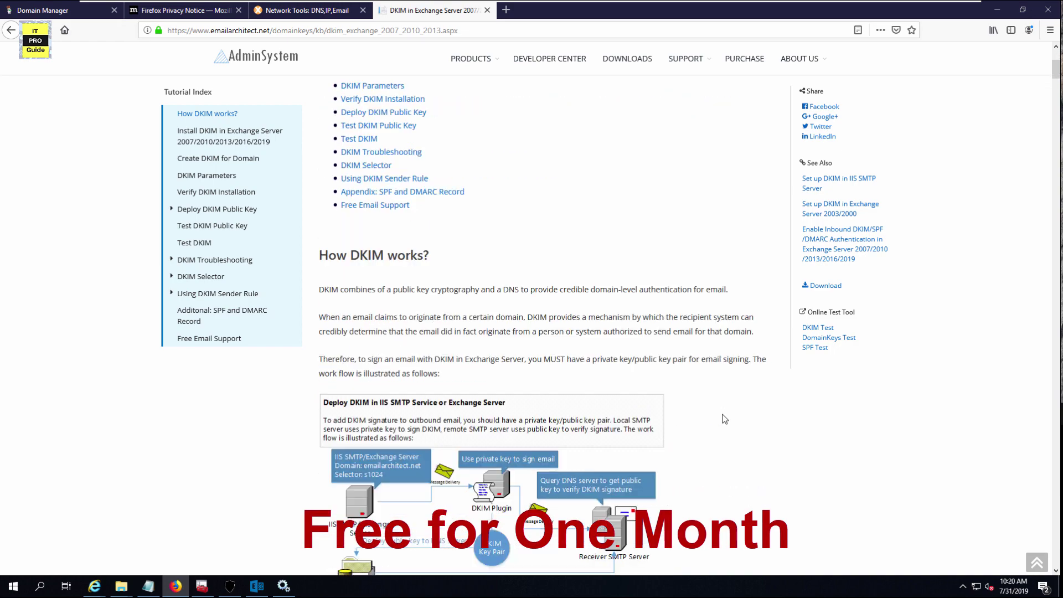
pyautogui.scroll(-10, 724, 419)
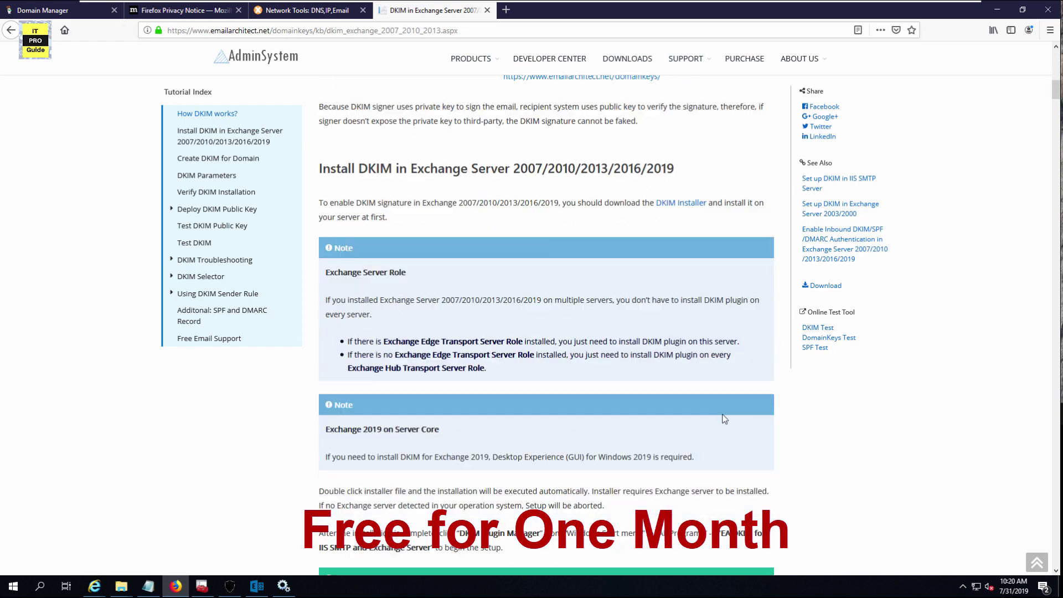
pyautogui.scroll(-6, 723, 419)
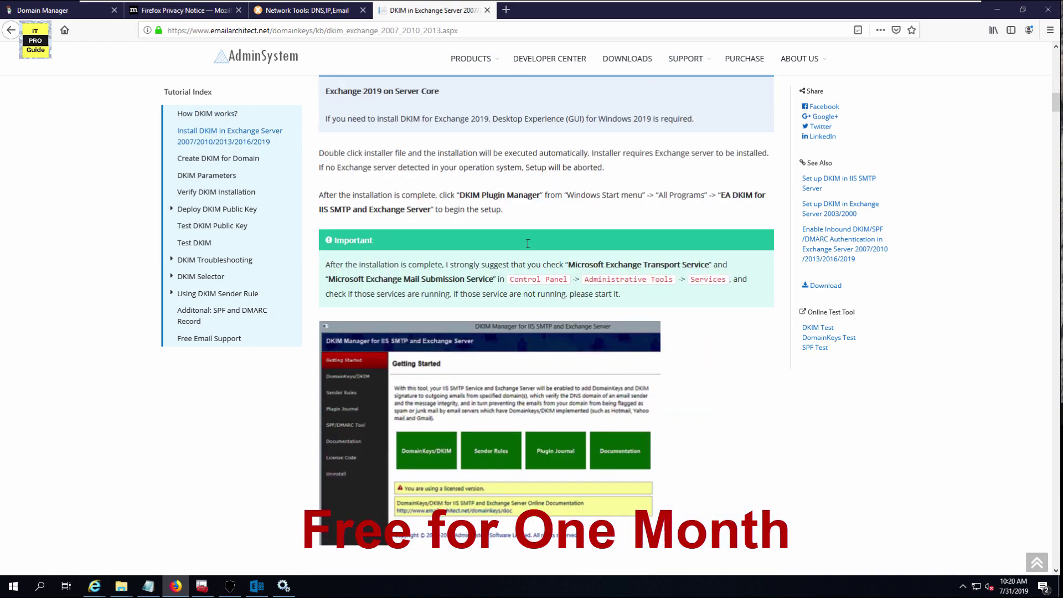
pyautogui.scroll(2, 629, 304)
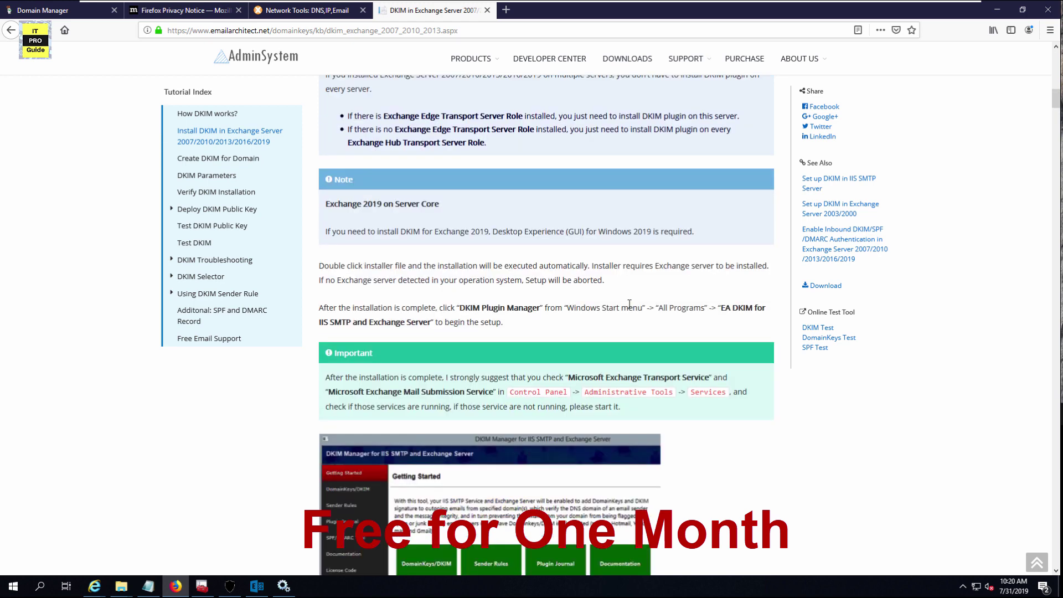
pyautogui.scroll(3, 629, 304)
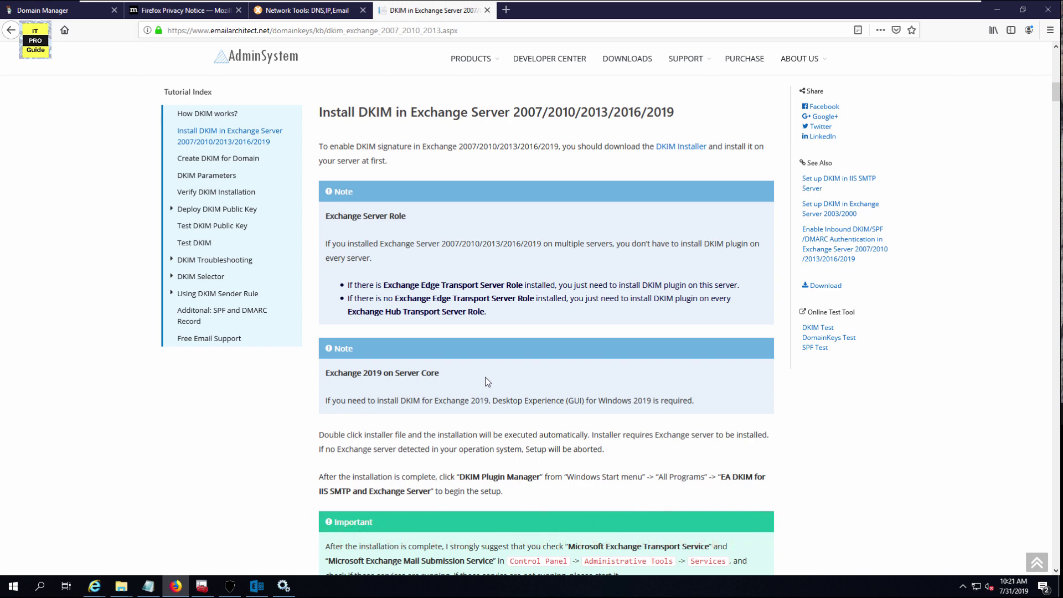
pyautogui.scroll(-10, 487, 382)
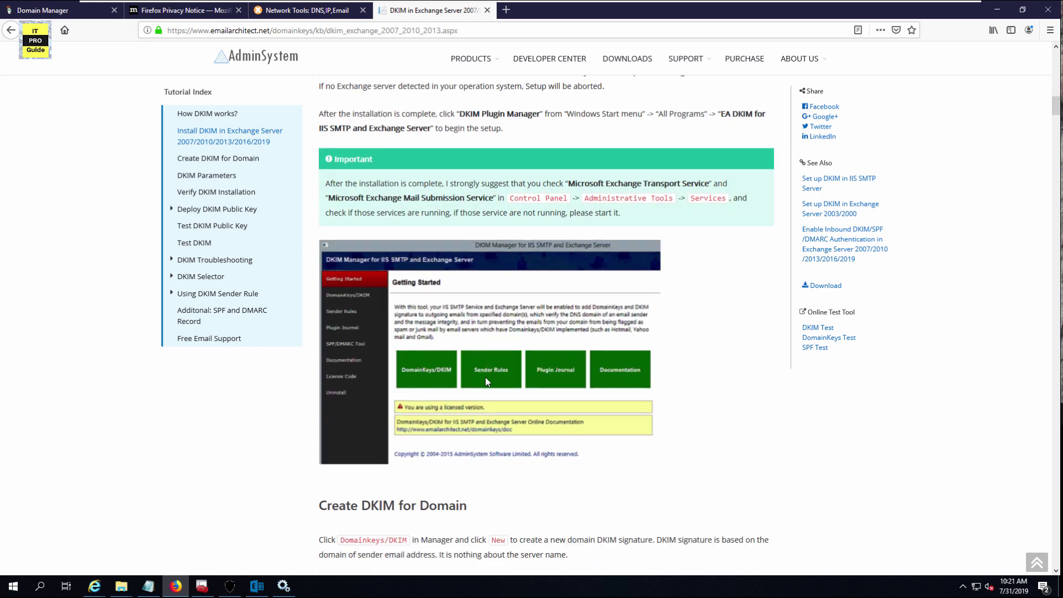
pyautogui.scroll(8, 486, 377)
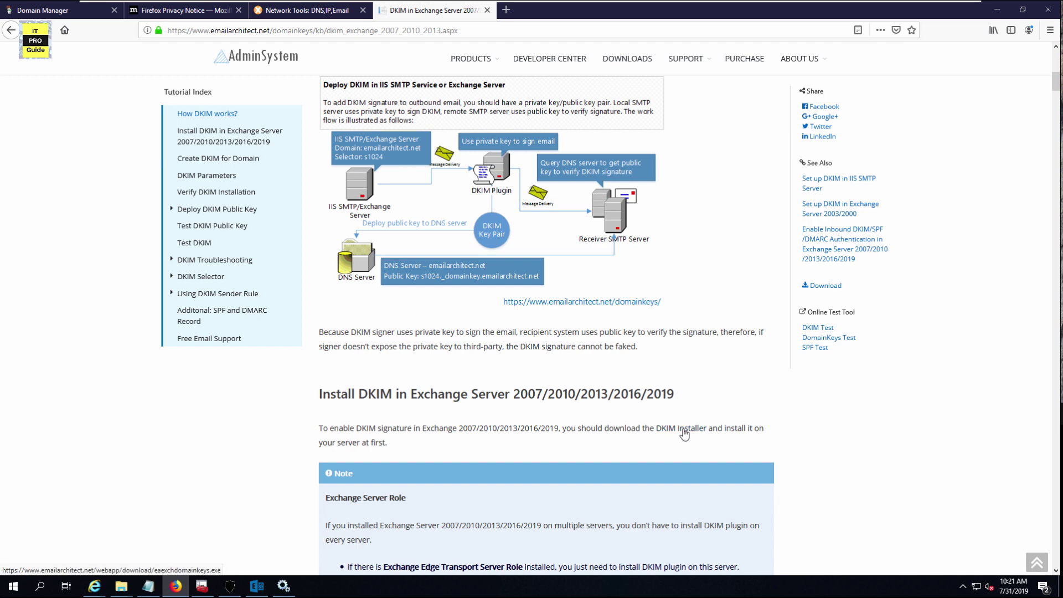
# Step: Open the DKIM Installer link in a new tab to download eaexchdomainkeys.exe (2.2 MB)
pyautogui.rightClick(684, 430)
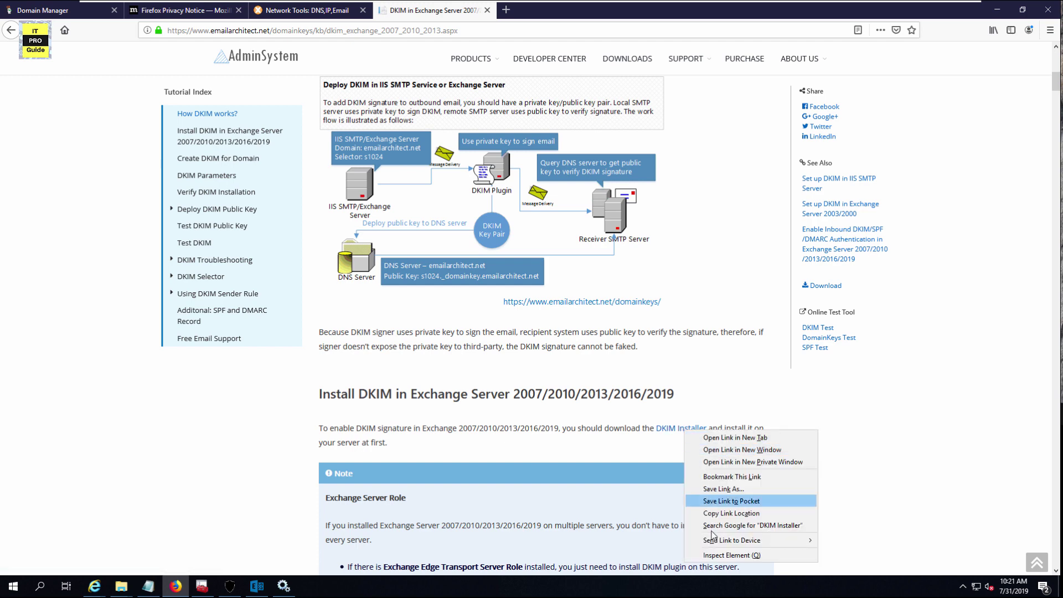
pyautogui.click(723, 513)
pyautogui.hotkey('ctrl', 't')
pyautogui.write('https://www.emailarchitect.net/webapp/download/eaexchdomainkeys.exe')
pyautogui.press('Return')
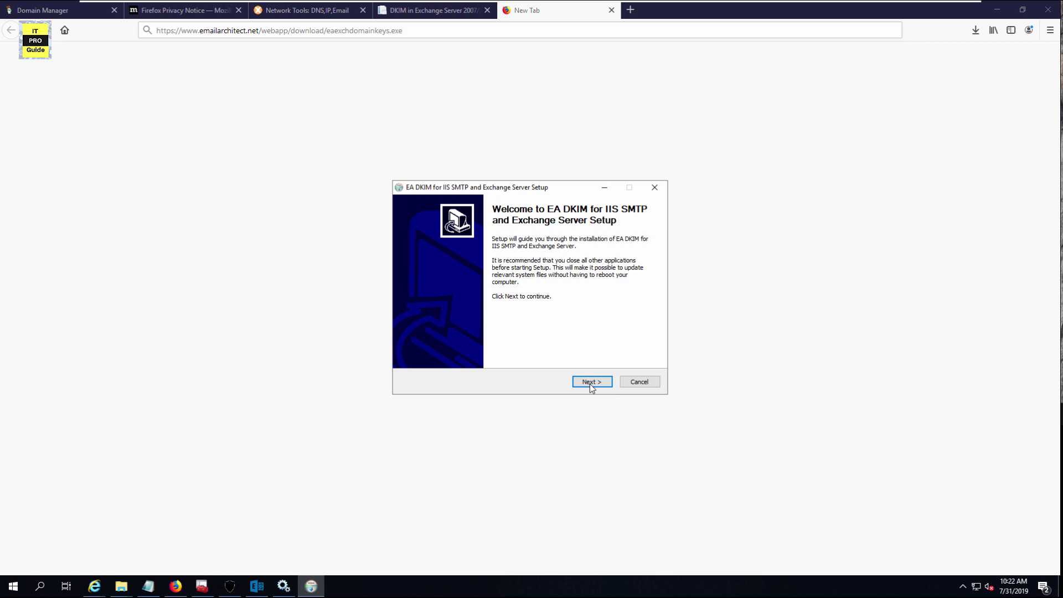
# Step: Accept the licence and install EA DKIM into C:\Program Files (x86)\EAExchDomainKeys
pyautogui.click(589, 382)
pyautogui.click(590, 382)
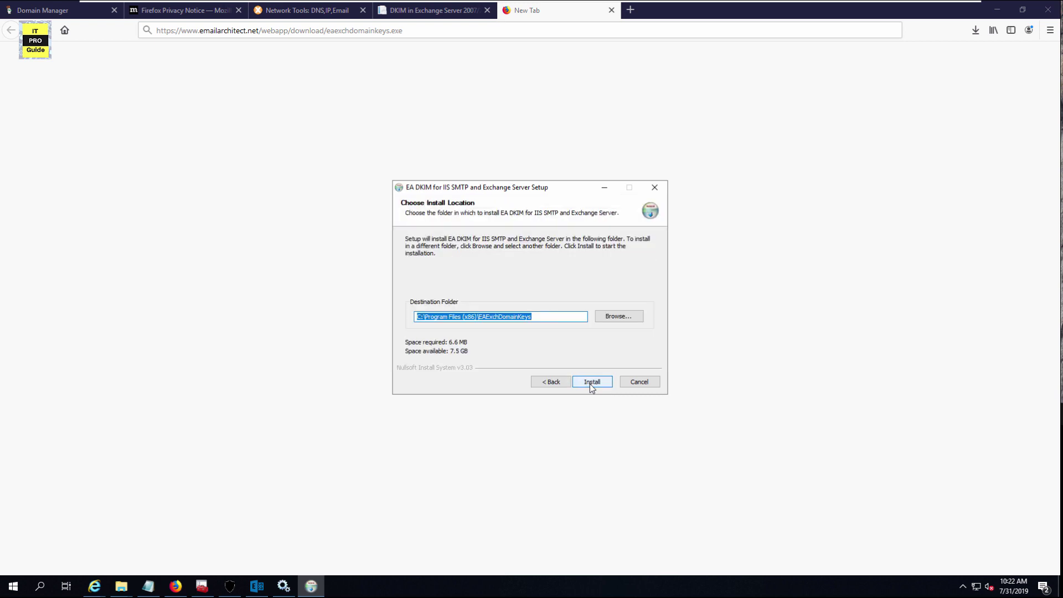
pyautogui.click(589, 382)
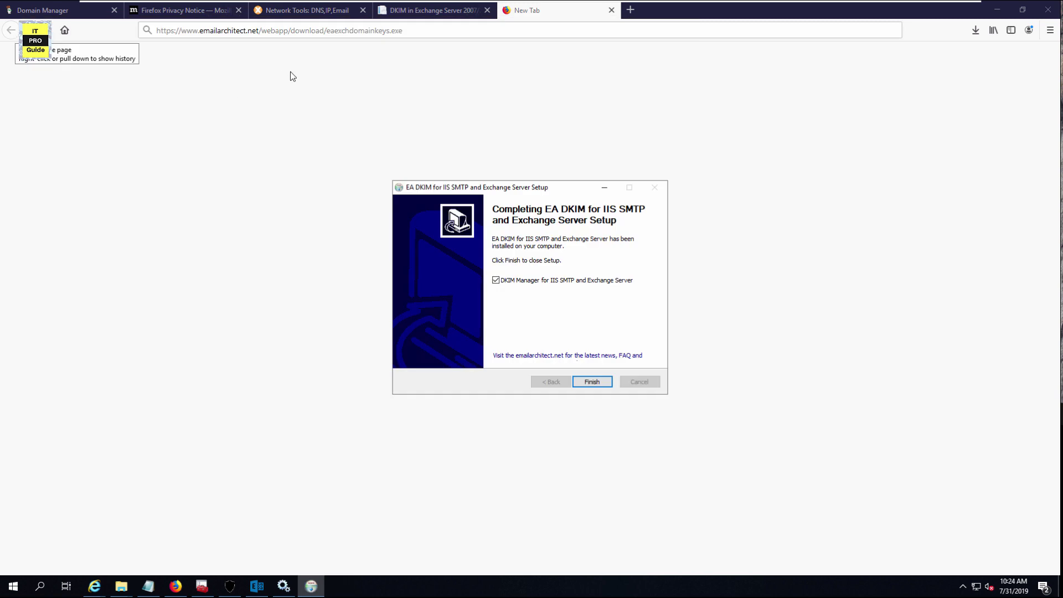
pyautogui.moveTo(310, 3)
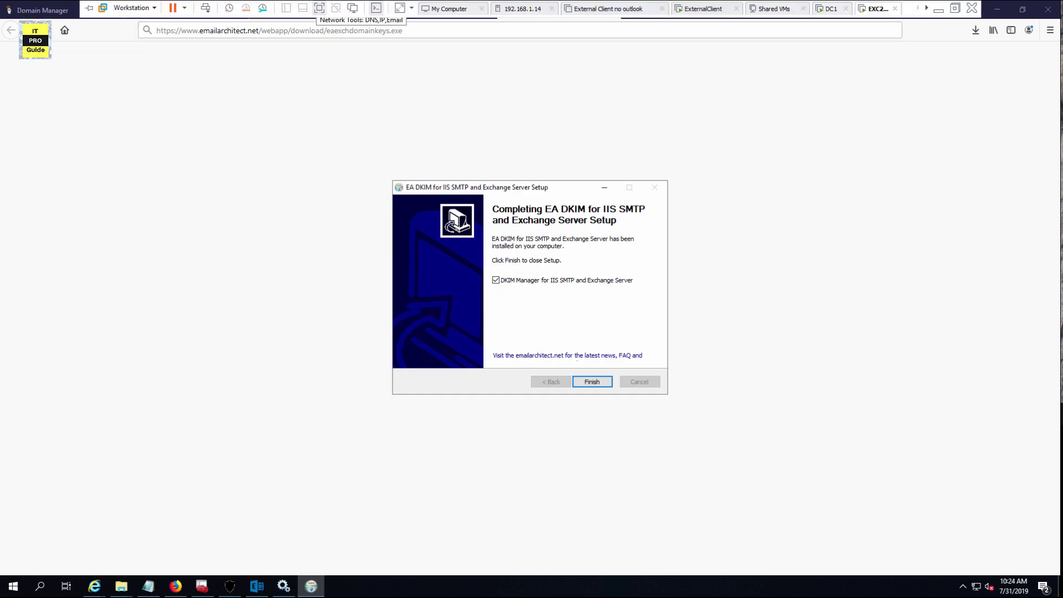
# Step: Launch DKIM Manager and save a new configuration for sender domain tuitiontube.in with selector s1024
pyautogui.click(592, 382)
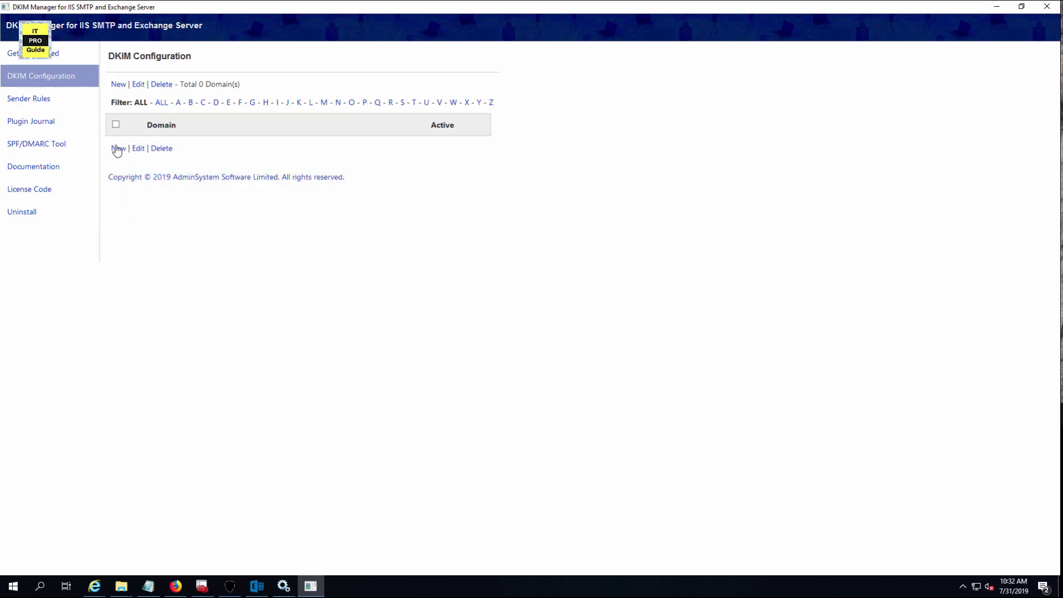
pyautogui.click(114, 146)
pyautogui.click(211, 158)
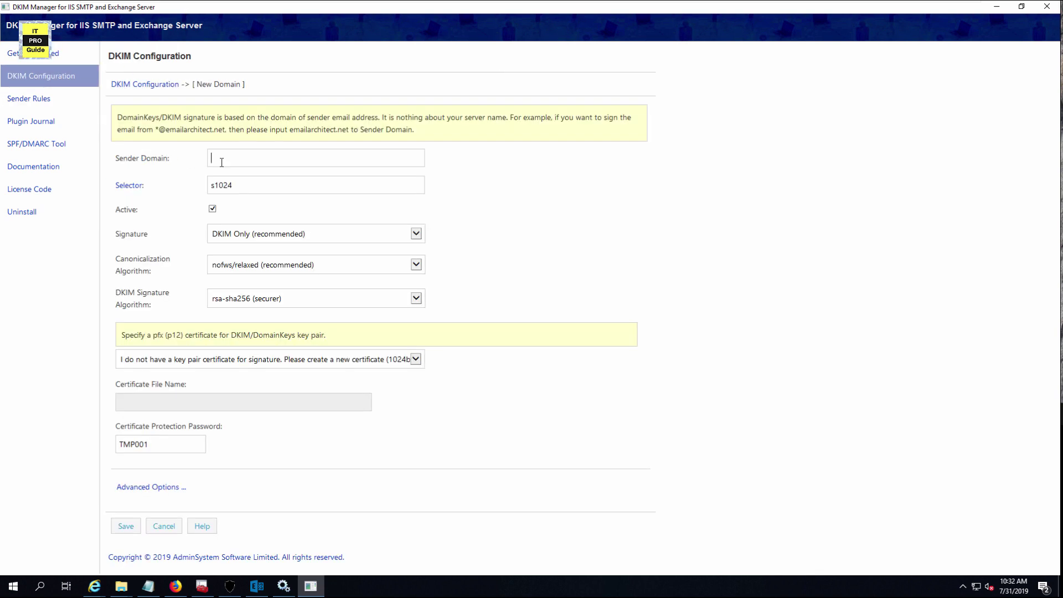
pyautogui.write('tuitiontube.in')
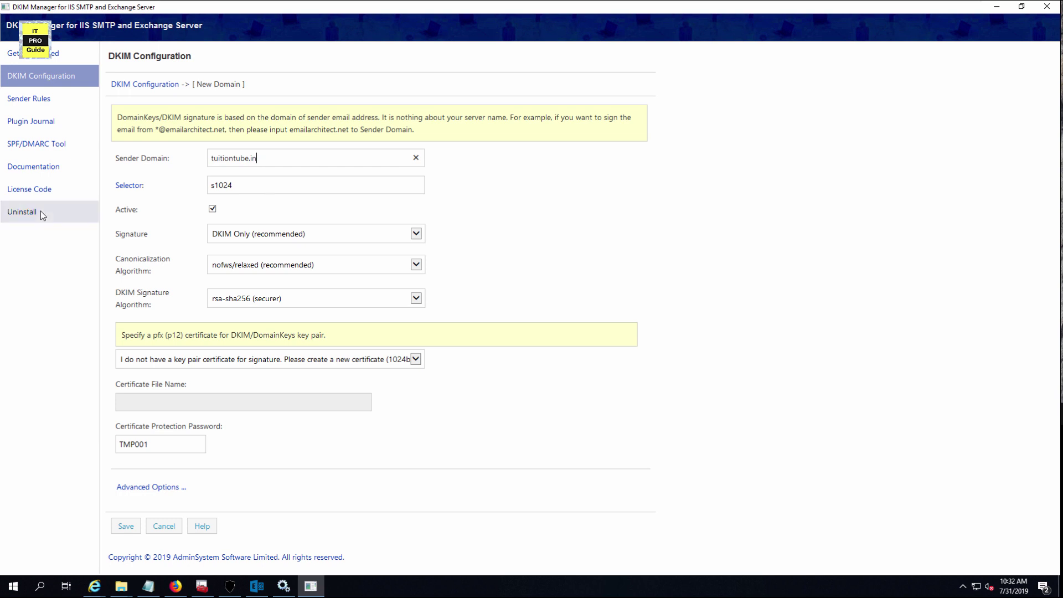
pyautogui.click(126, 530)
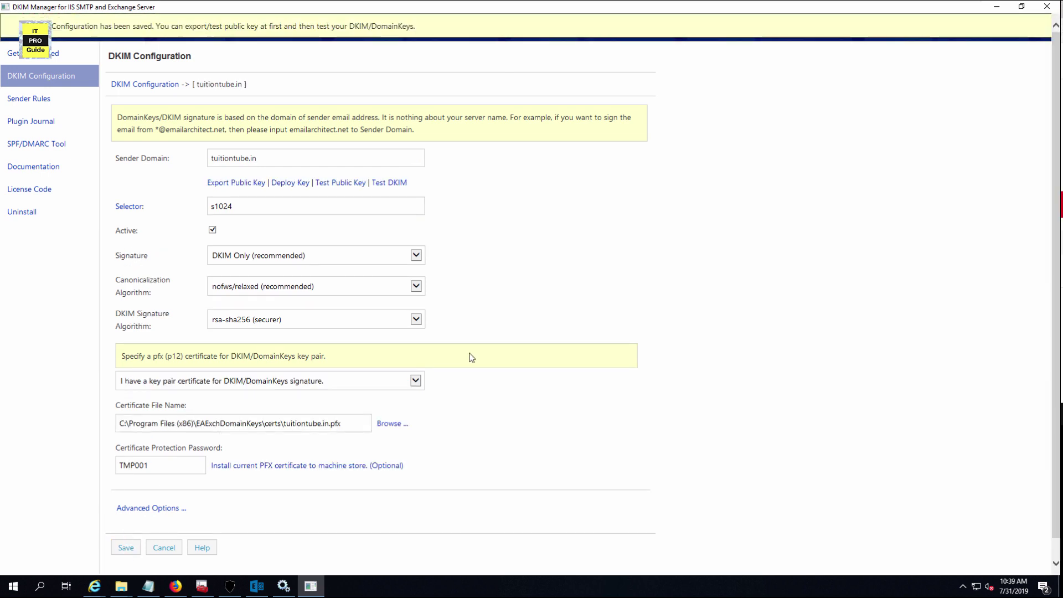
pyautogui.scroll(-1, 468, 357)
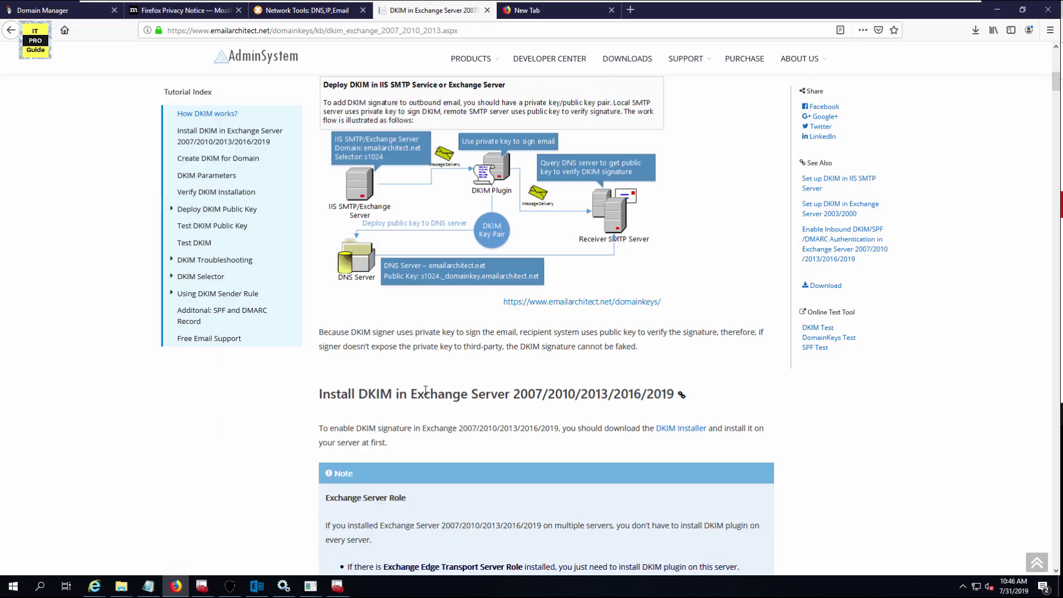
pyautogui.scroll(-2, 537, 423)
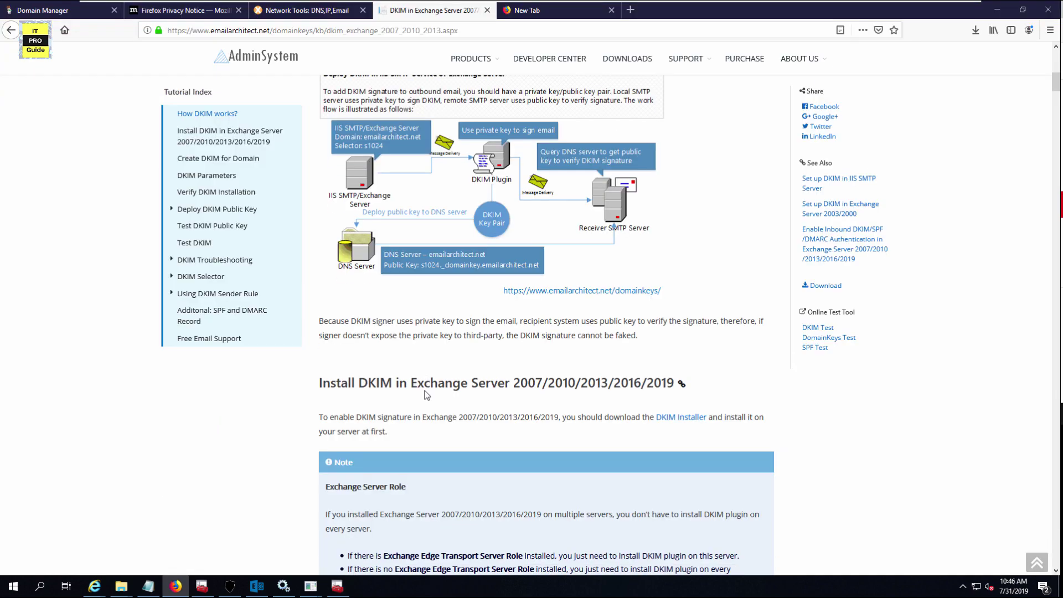
pyautogui.scroll(-9, 672, 419)
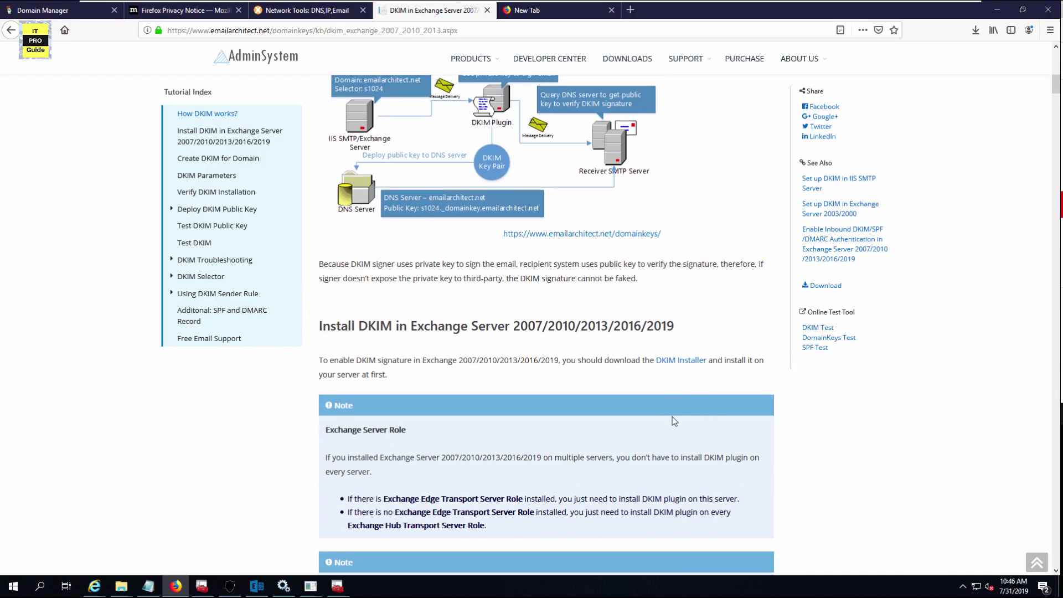
pyautogui.scroll(-11, 673, 421)
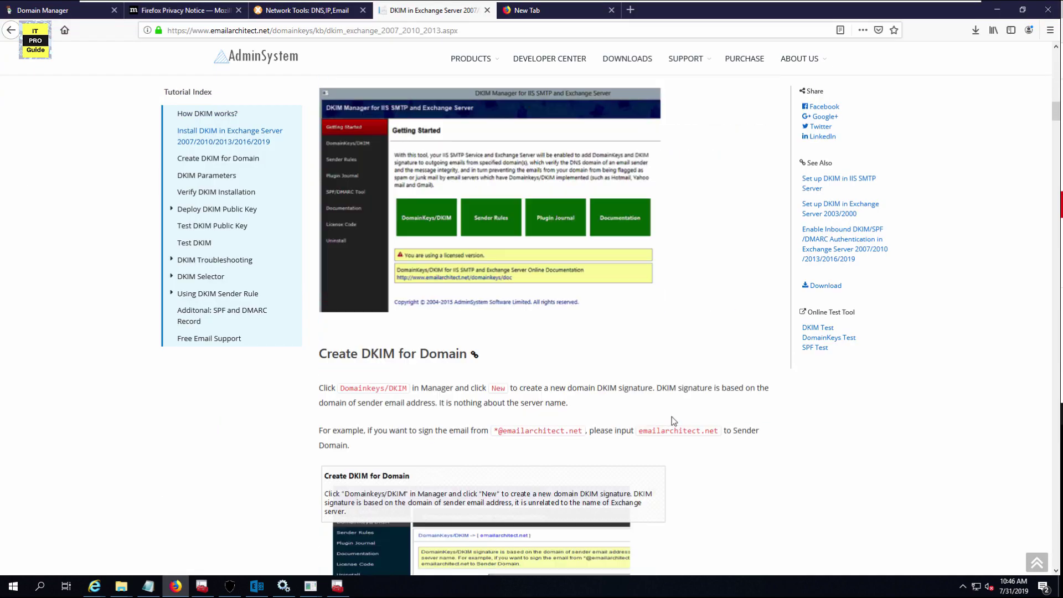
pyautogui.scroll(-6, 672, 417)
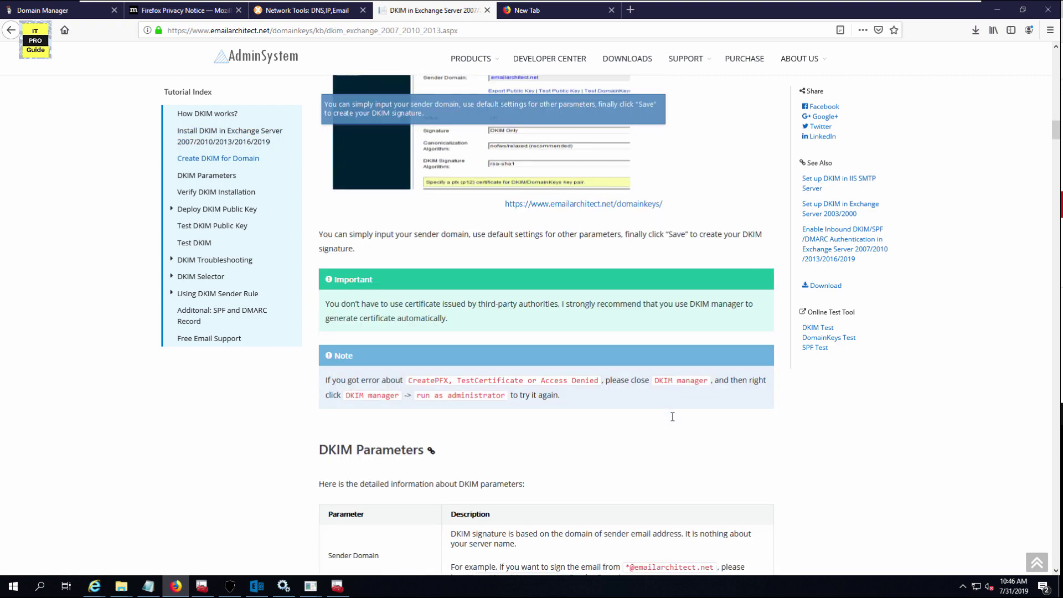
pyautogui.scroll(-17, 672, 420)
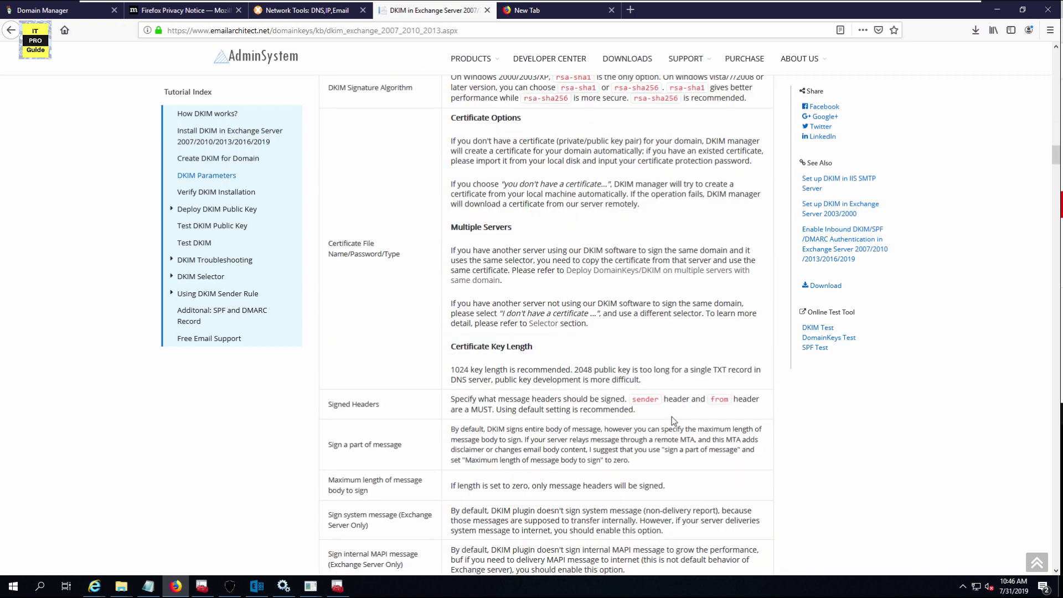
# Step: Get an appmaildev test address and review the report: SPF Pass, DKIM permerror
pyautogui.click(470, 348)
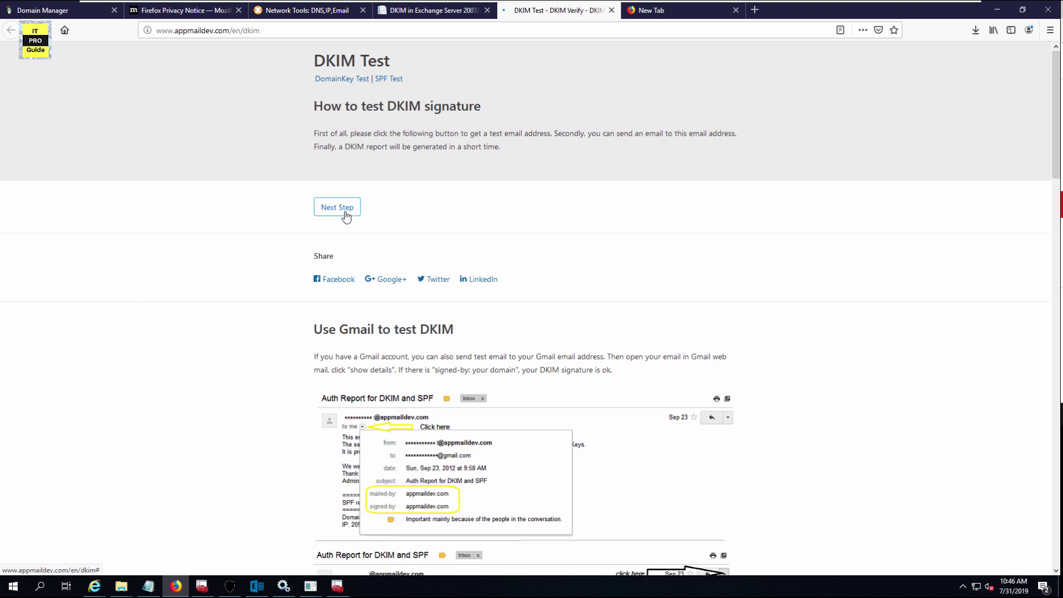
pyautogui.click(345, 213)
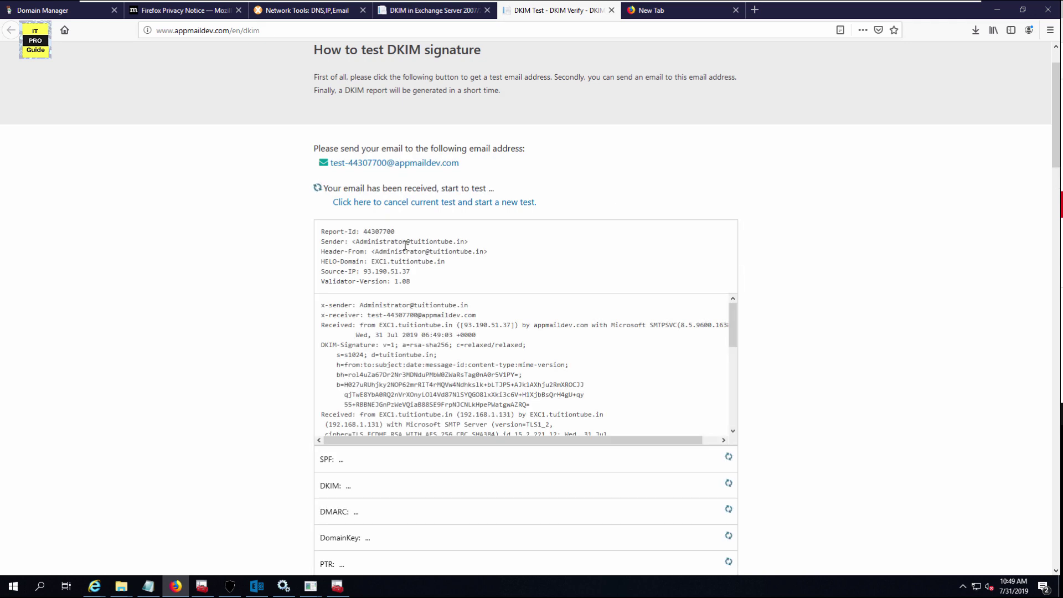
pyautogui.scroll(-1, 405, 244)
pyautogui.scroll(-1, 402, 332)
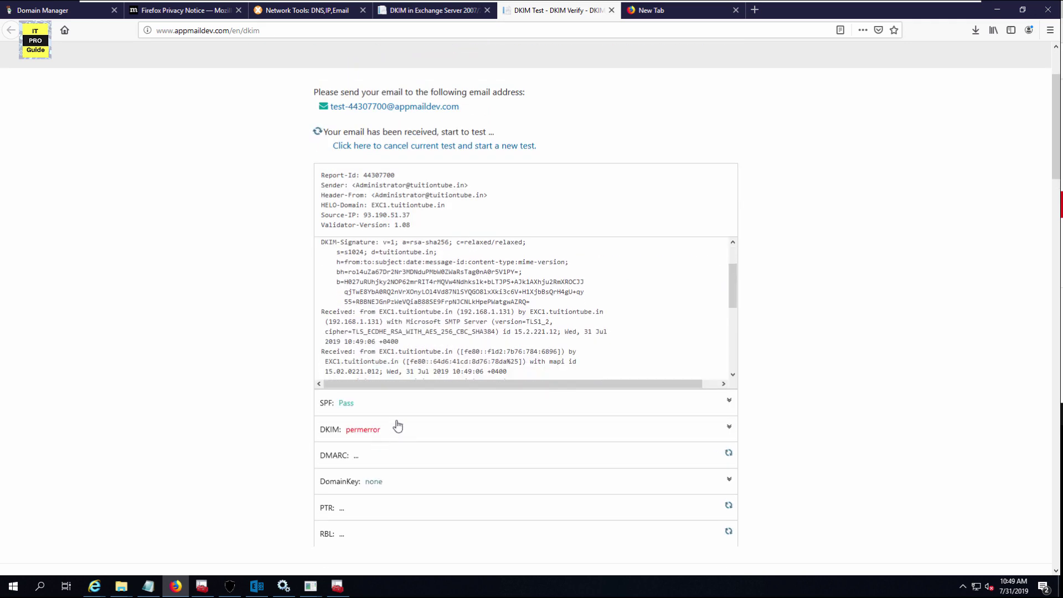
pyautogui.scroll(-3, 397, 429)
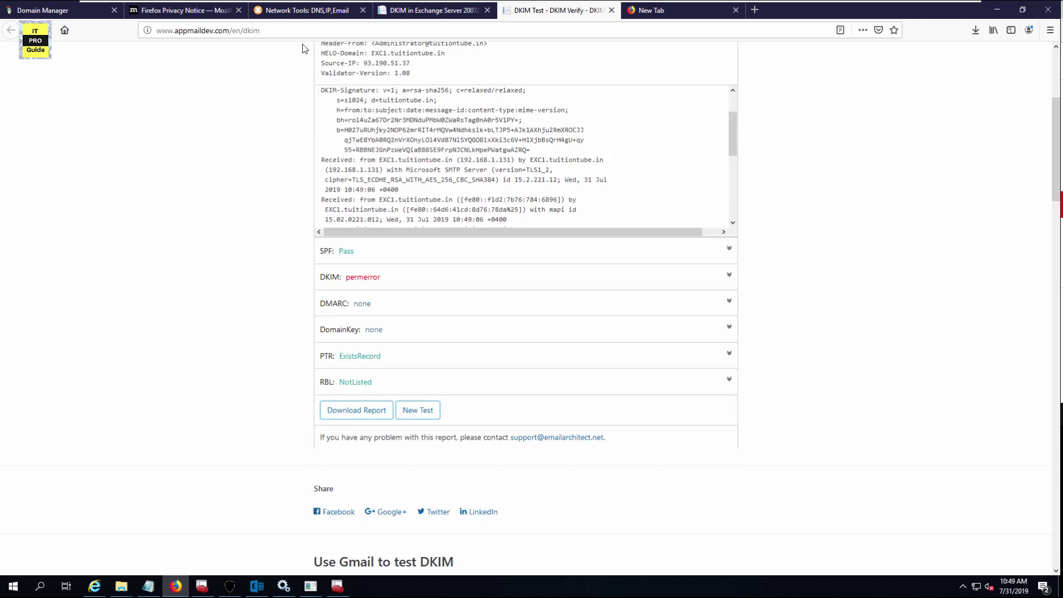
pyautogui.moveTo(251, 5)
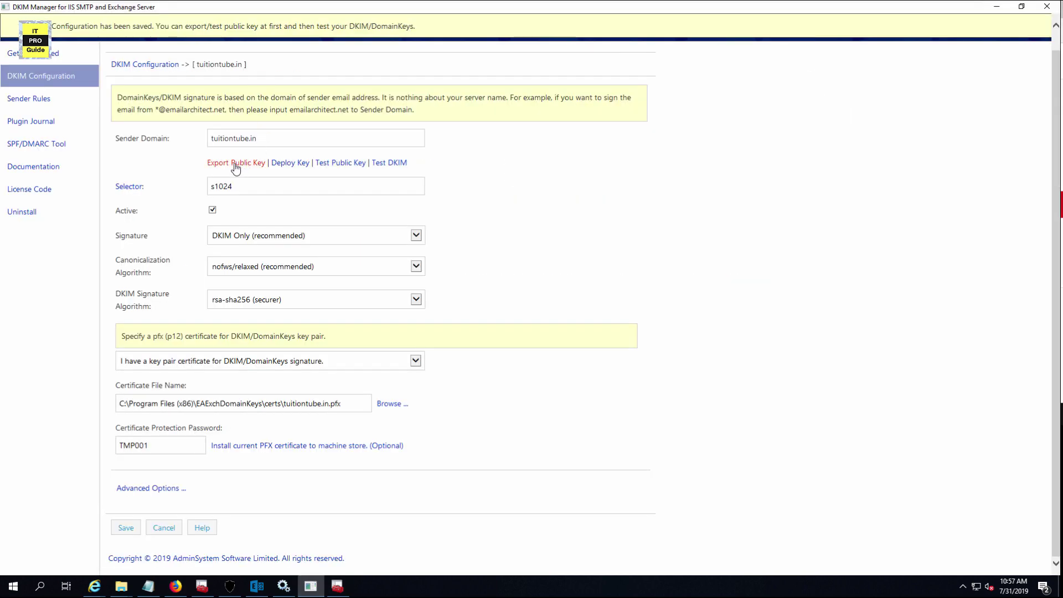
# Step: Export the public key and paste the record name s1024._domainkey.tuitiontube.in into WordPad
pyautogui.click(235, 163)
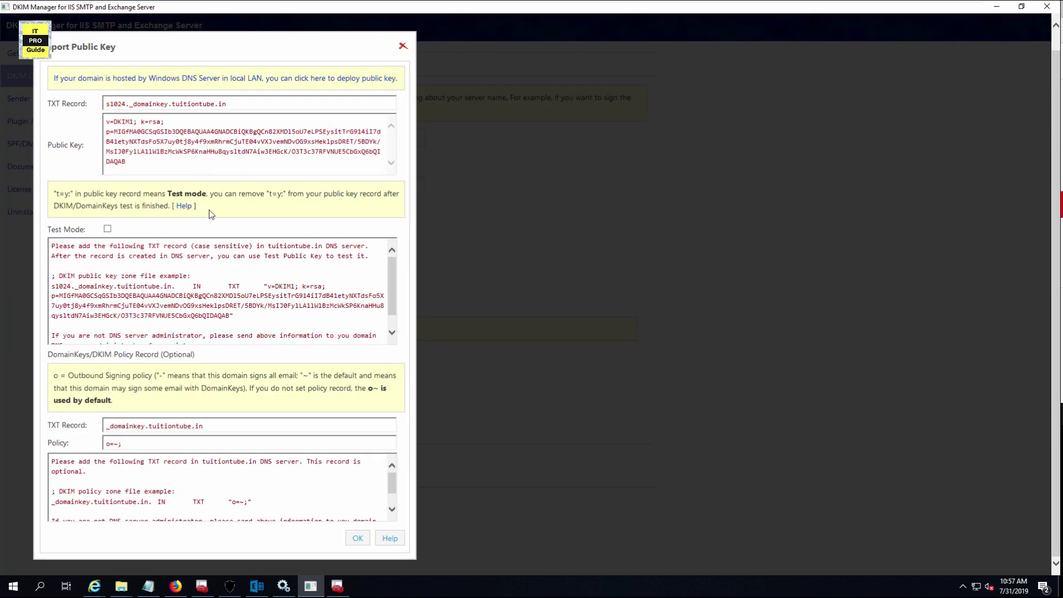
pyautogui.moveTo(226, 103); pyautogui.dragTo(106, 104)
pyautogui.hotkey('ctrl', 'c')
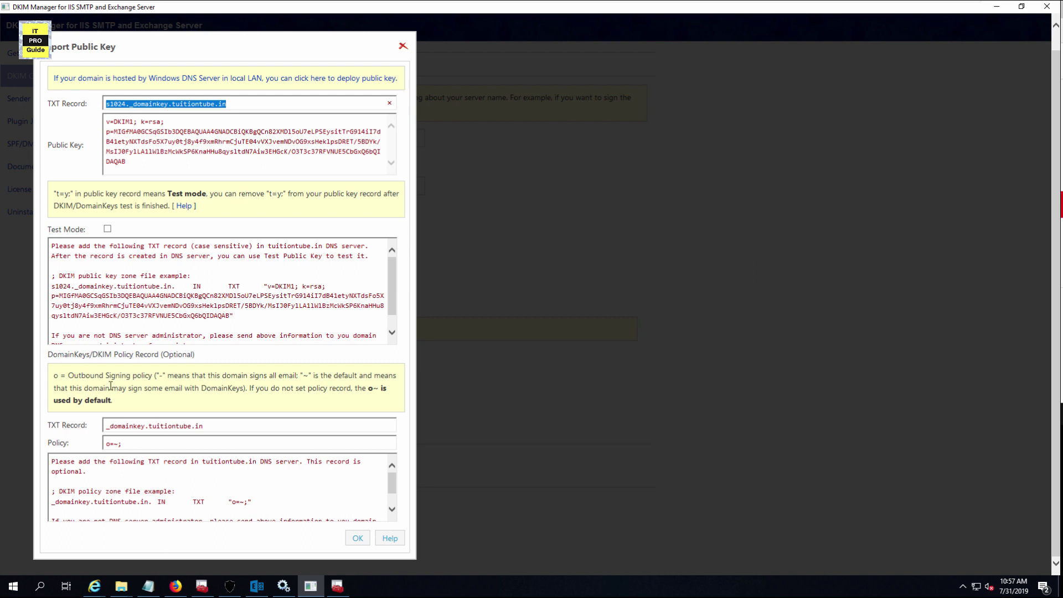
pyautogui.click(19, 589)
pyautogui.write('wo')
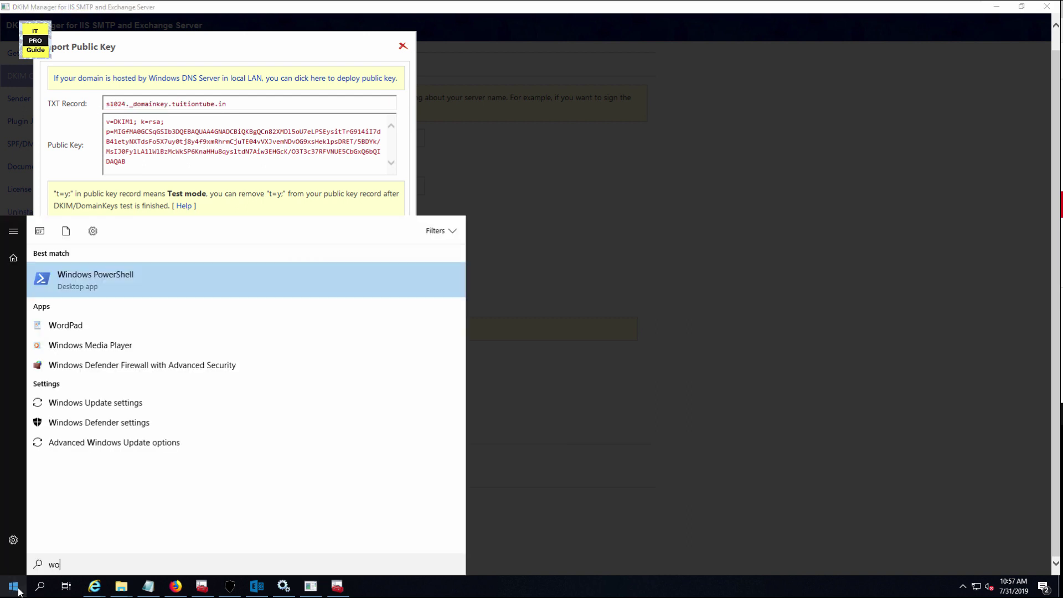
pyautogui.write('rdp')
pyautogui.press('Return')
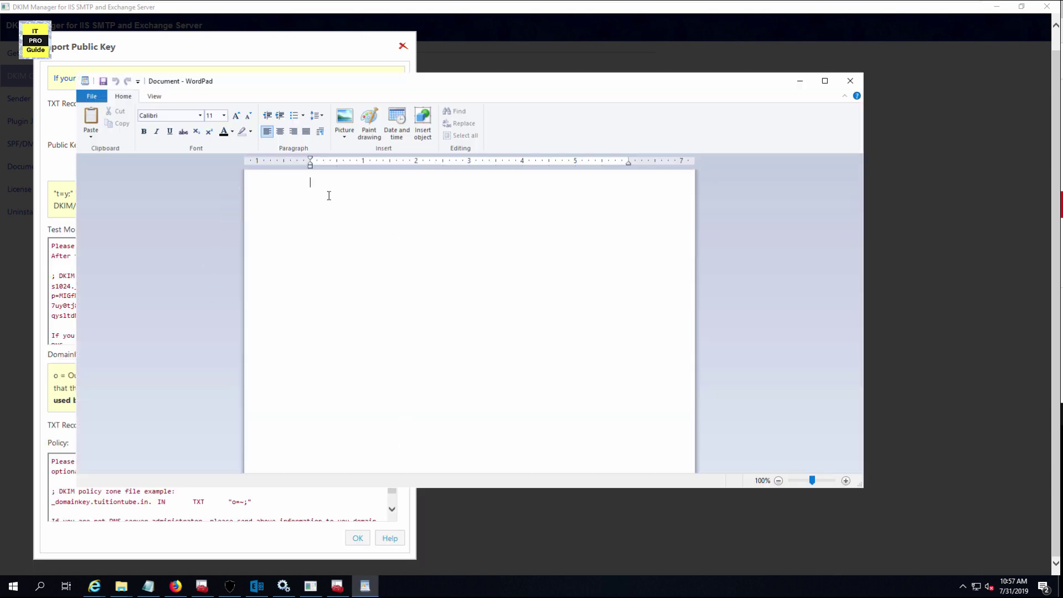
pyautogui.rightClick(331, 191)
pyautogui.click(349, 221)
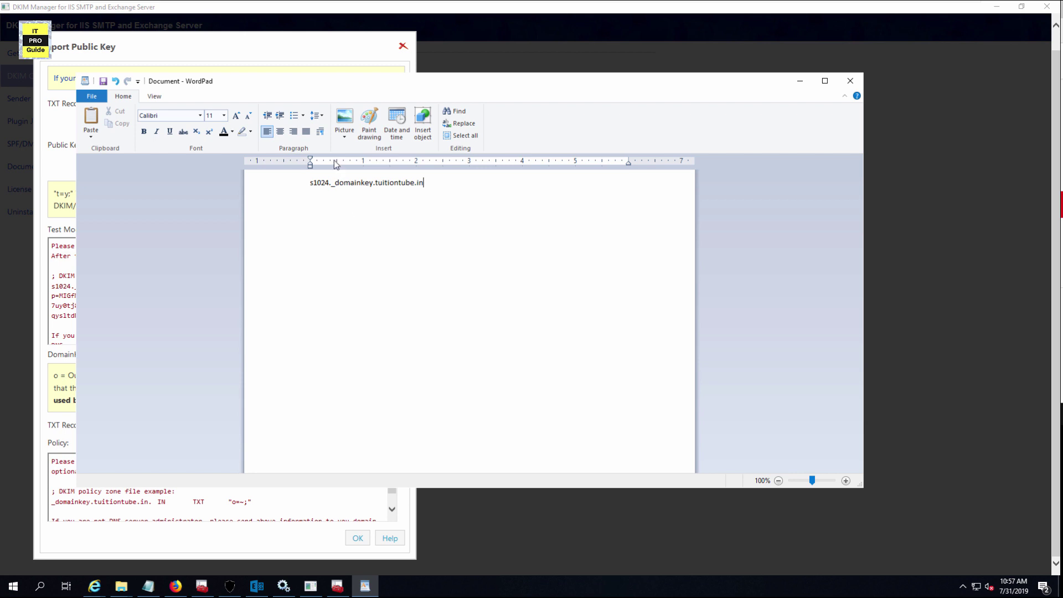
# Step: Select the full DKIM public key value in the export details
pyautogui.moveTo(244, 91); pyautogui.dragTo(513, 109)
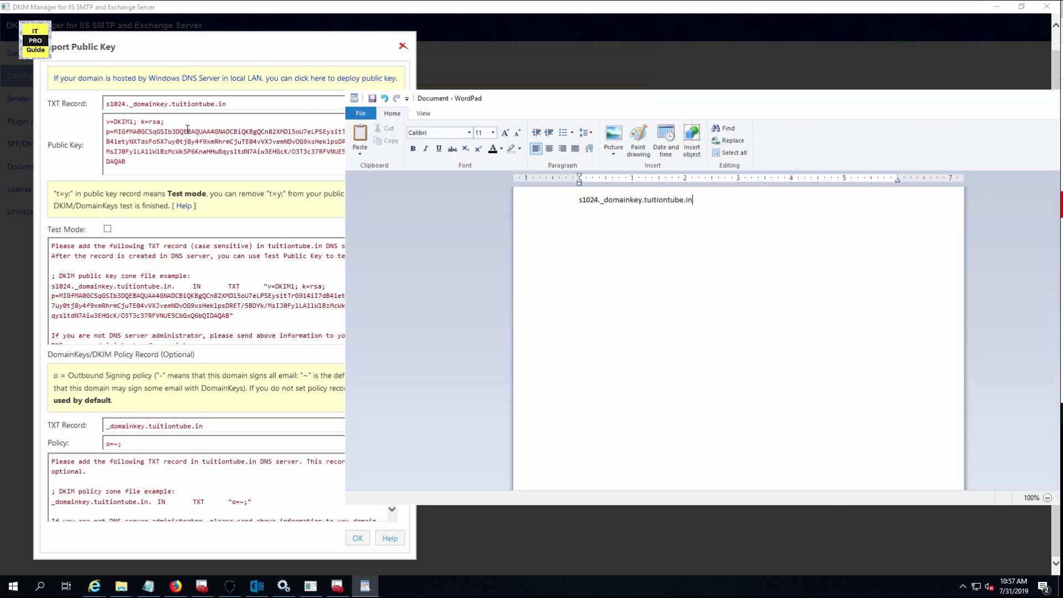
pyautogui.click(149, 171)
pyautogui.moveTo(126, 161); pyautogui.dragTo(102, 120)
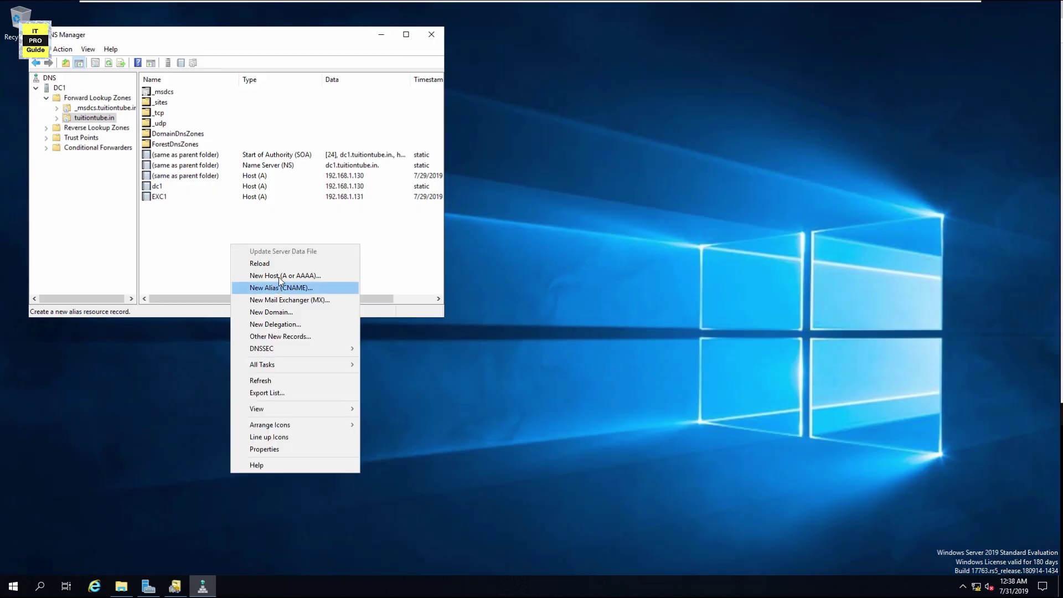
# Step: Start a new Text (TXT) record from the other record types list
pyautogui.click(280, 337)
pyautogui.click(162, 126)
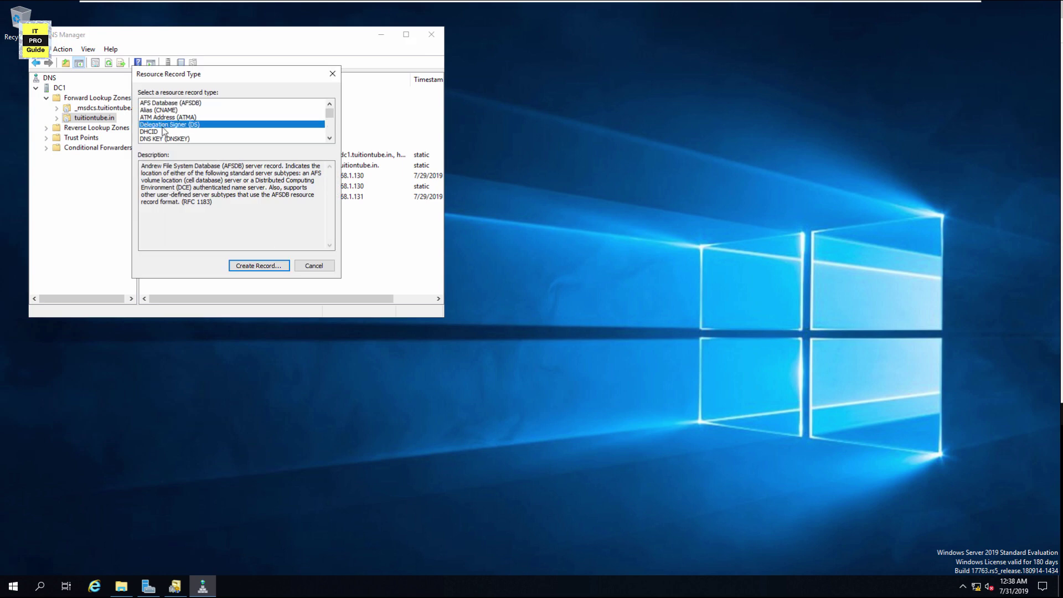
pyautogui.scroll(-3, 162, 126)
pyautogui.scroll(-1, 164, 142)
pyautogui.scroll(-1, 165, 142)
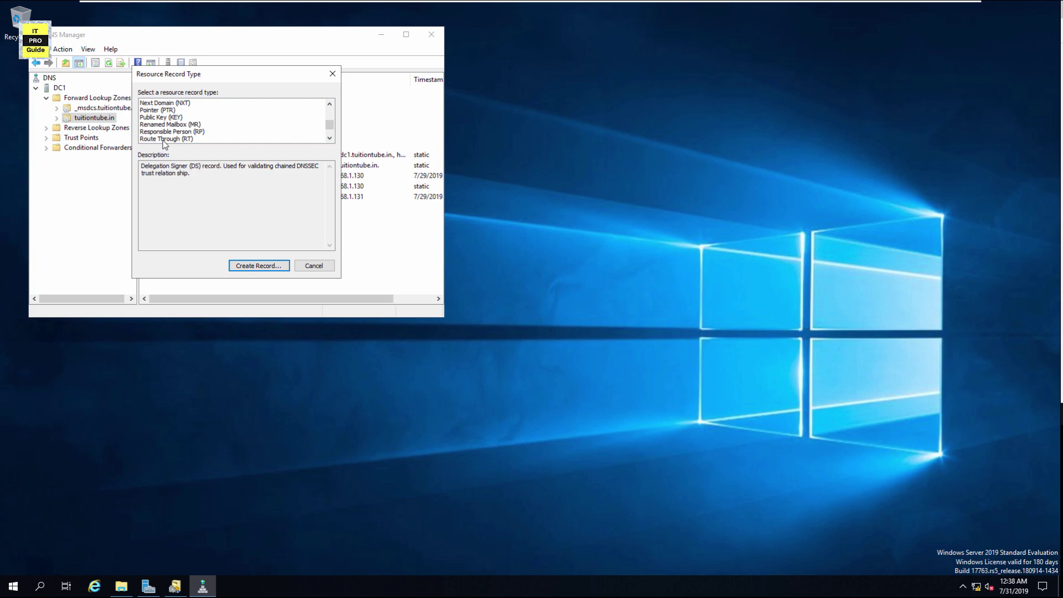
pyautogui.scroll(-1, 164, 142)
pyautogui.doubleClick(164, 138)
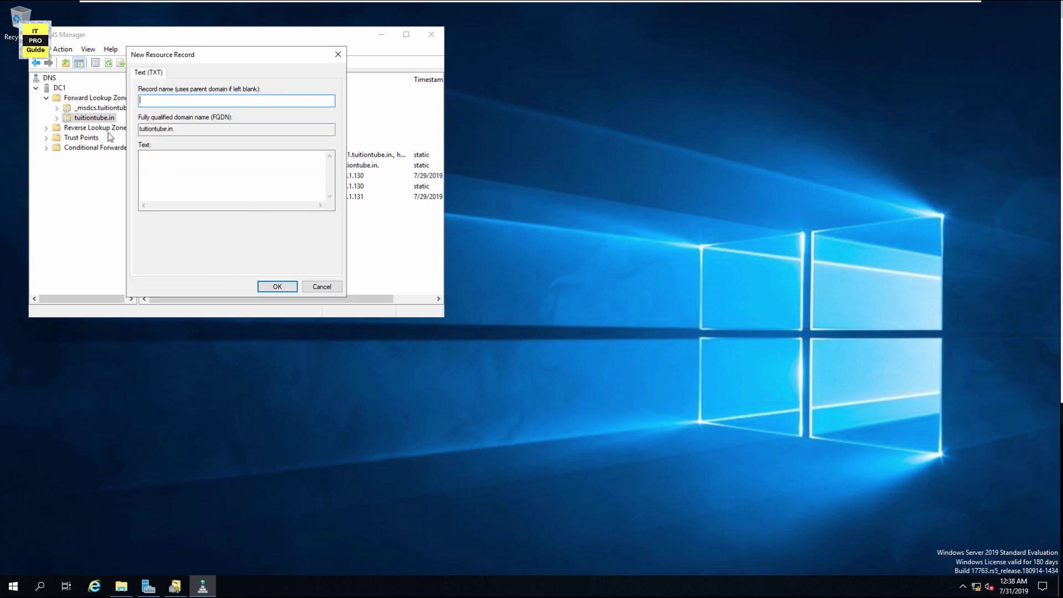
# Step: Begin entering the server share path \\192.1 in a file browser window
pyautogui.click(122, 587)
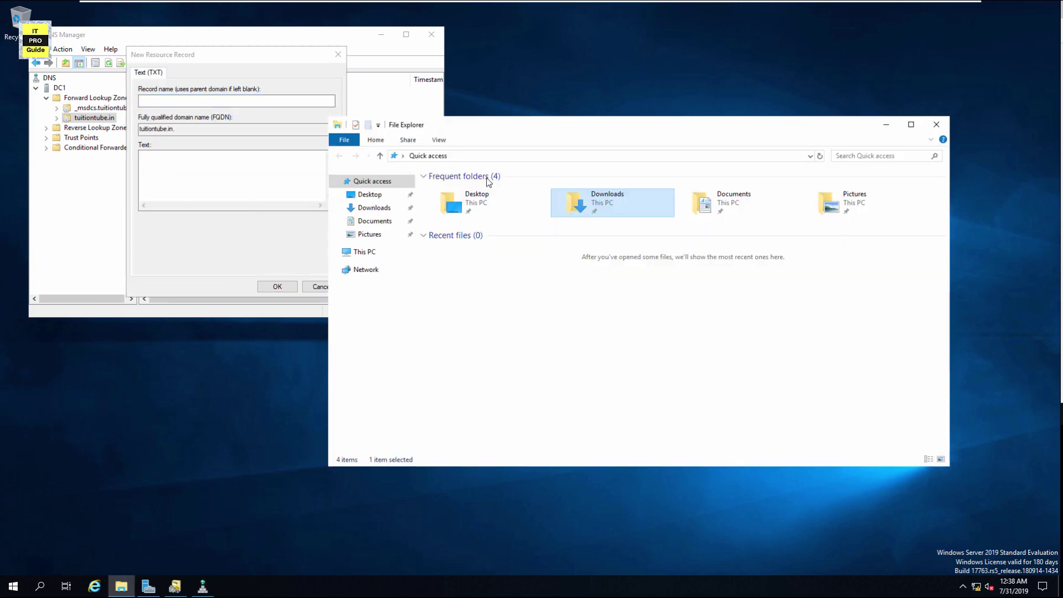
pyautogui.click(489, 156)
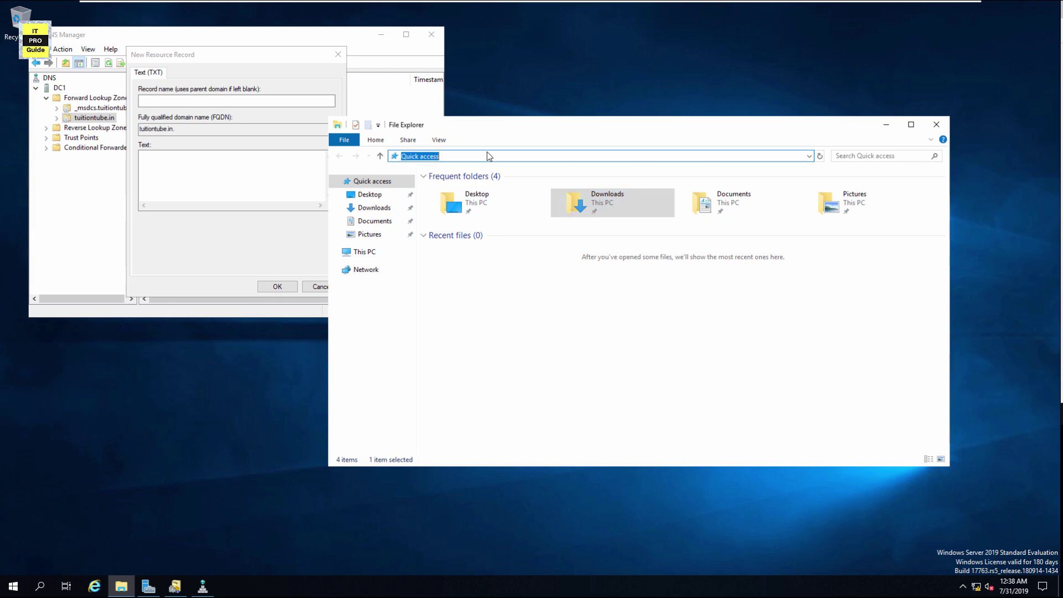
pyautogui.write('\\\\192.1')
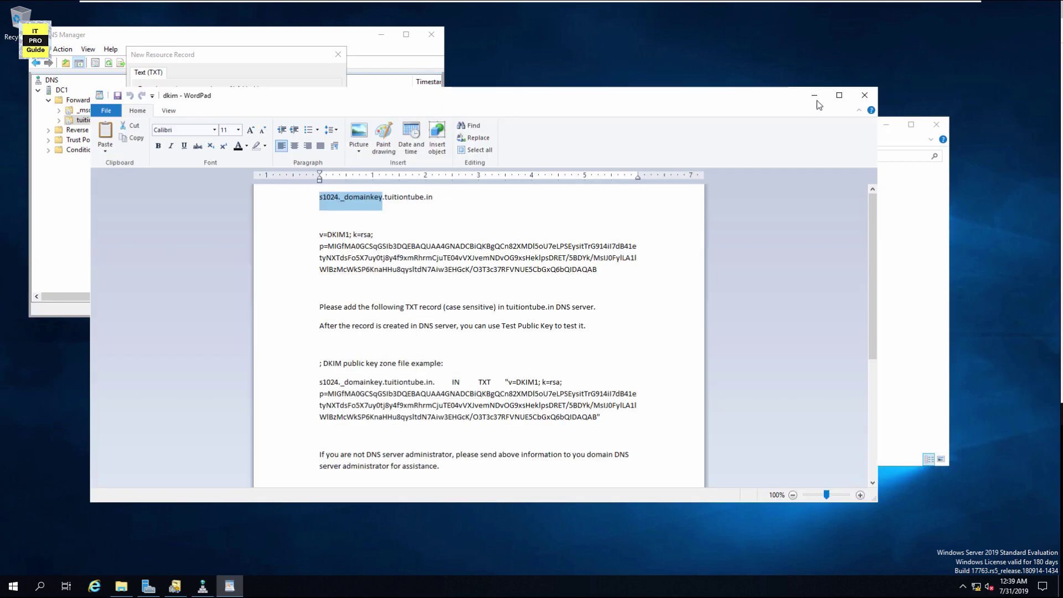
# Step: Paste s1024._domainkey as the TXT record name and locate the public key in the notes
pyautogui.click(814, 98)
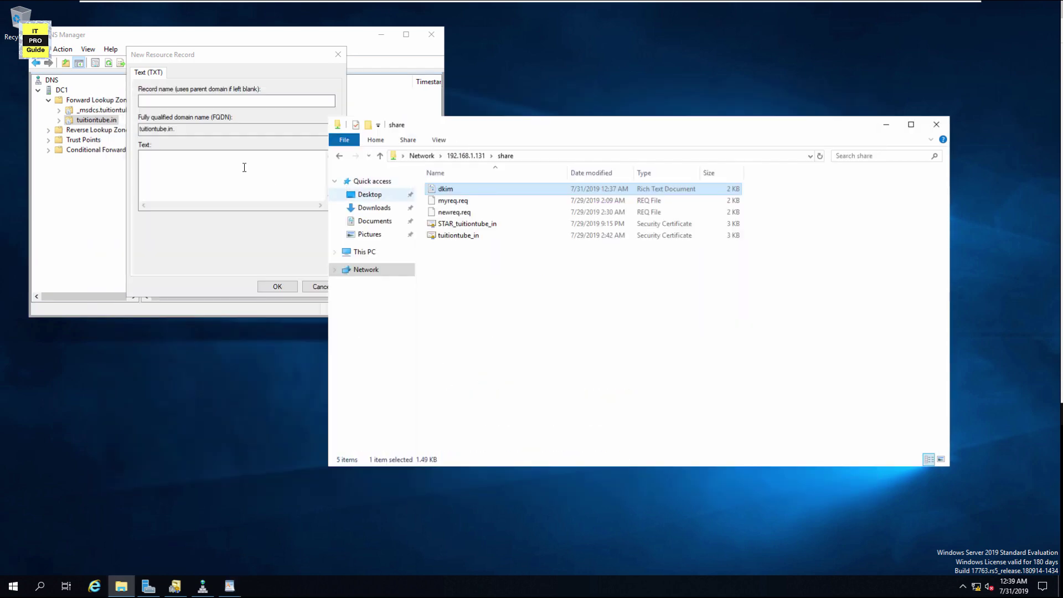
pyautogui.click(183, 102)
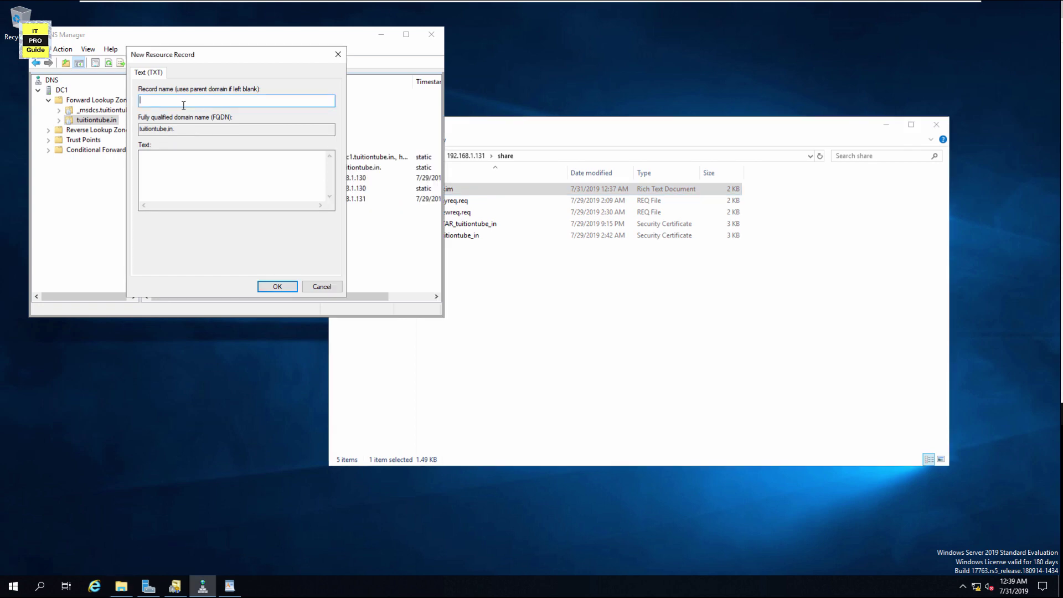
pyautogui.write('s1024._domainkey')
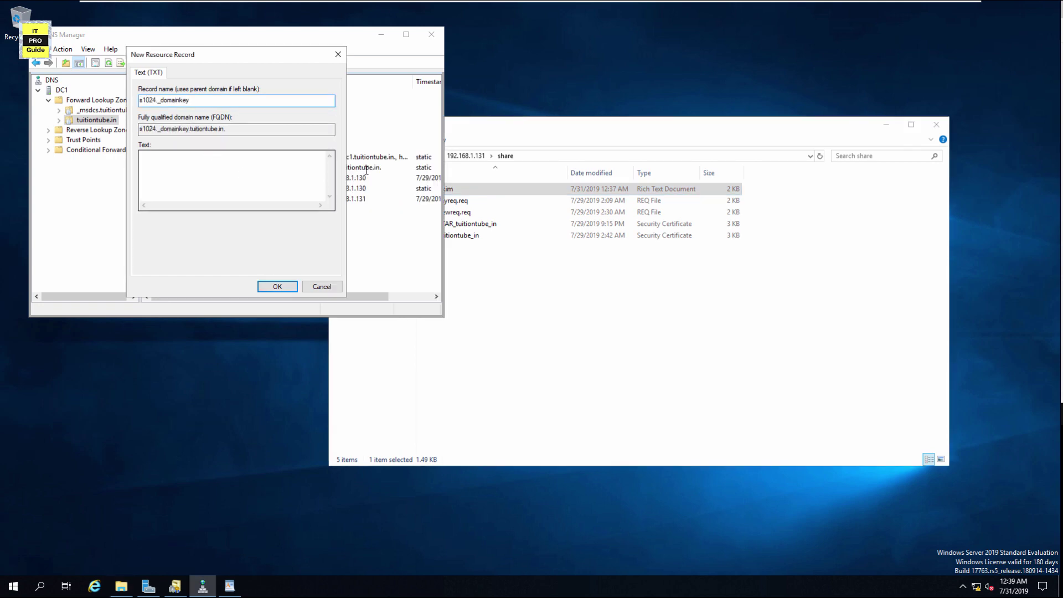
pyautogui.click(229, 585)
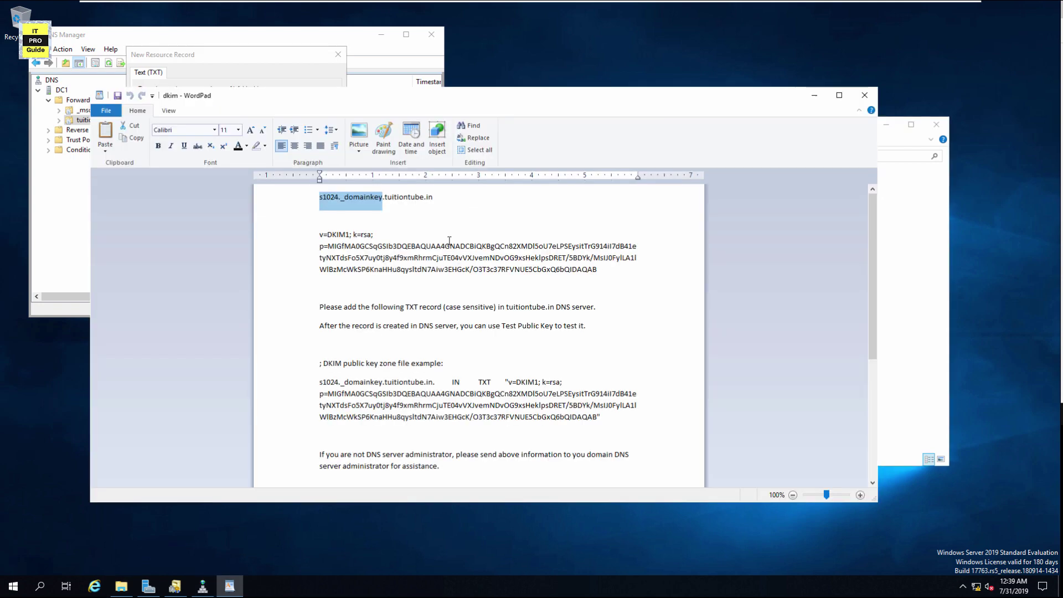
pyautogui.click(436, 257)
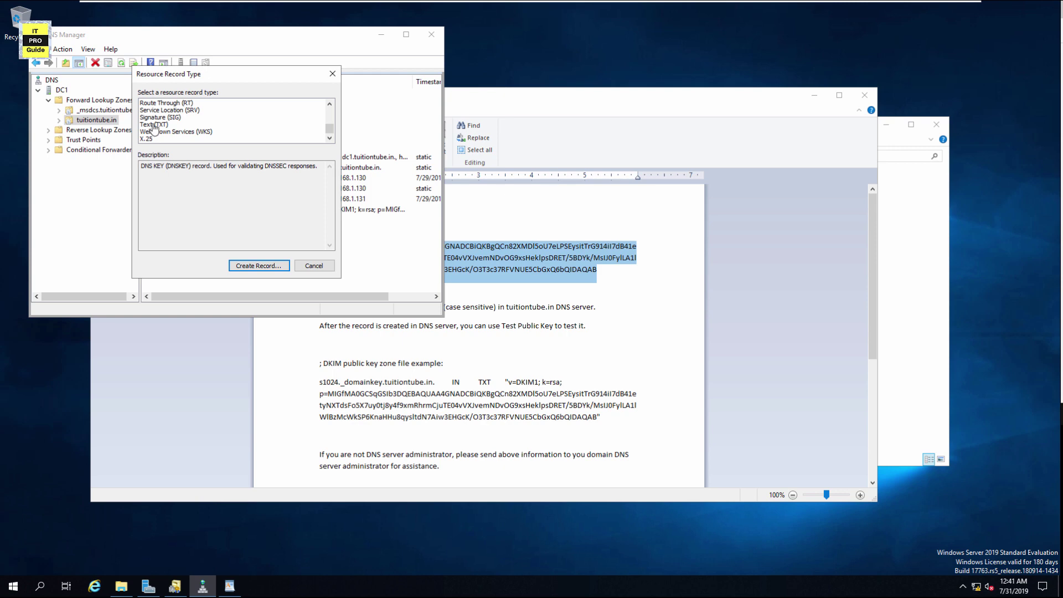
# Step: Start another TXT record and paste _domainkey as its name
pyautogui.click(154, 124)
pyautogui.click(259, 265)
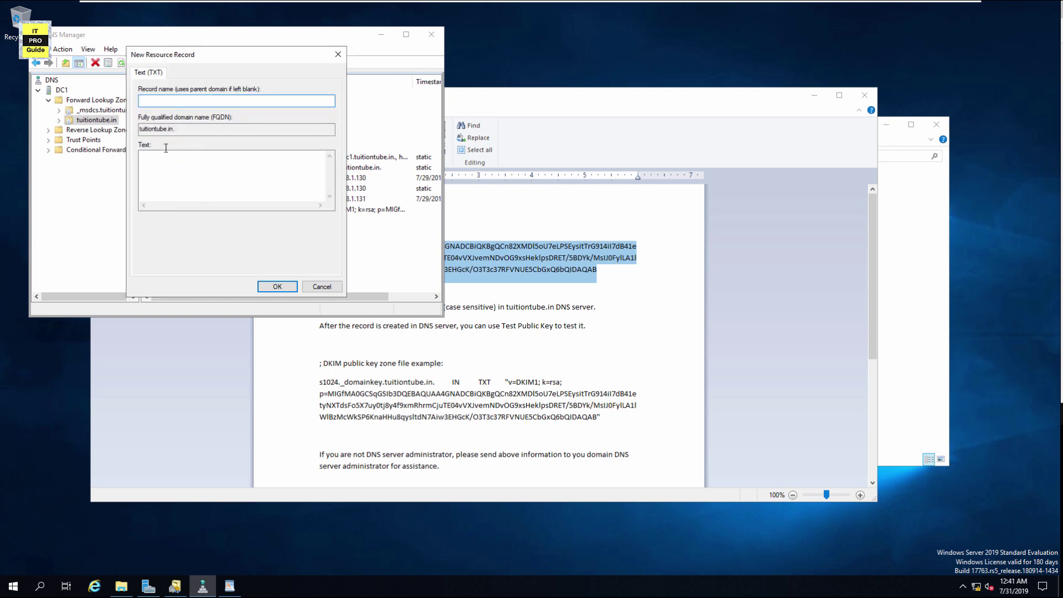
pyautogui.click(408, 403)
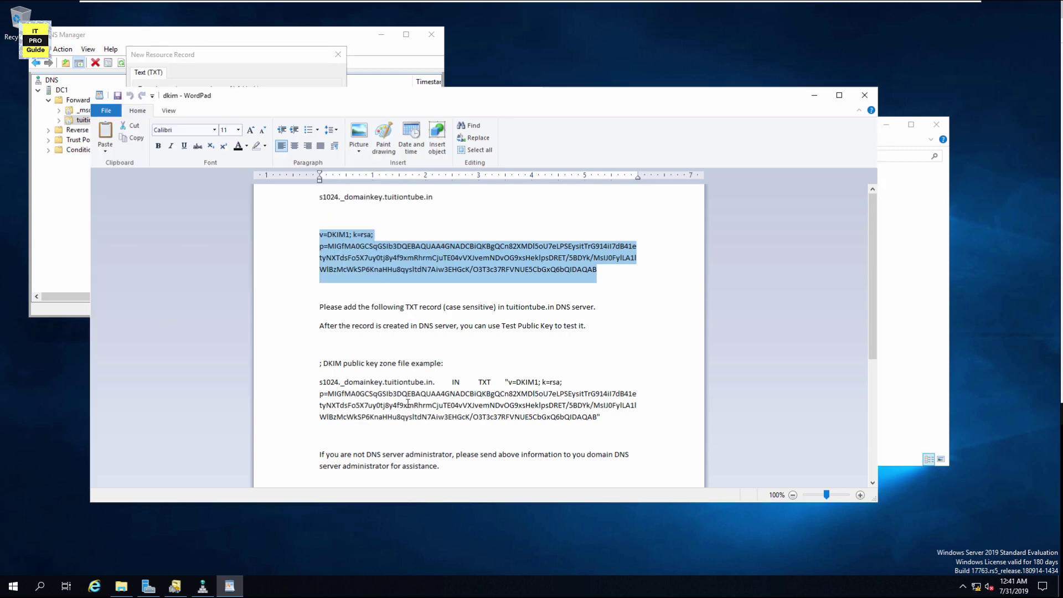
pyautogui.scroll(-6, 408, 404)
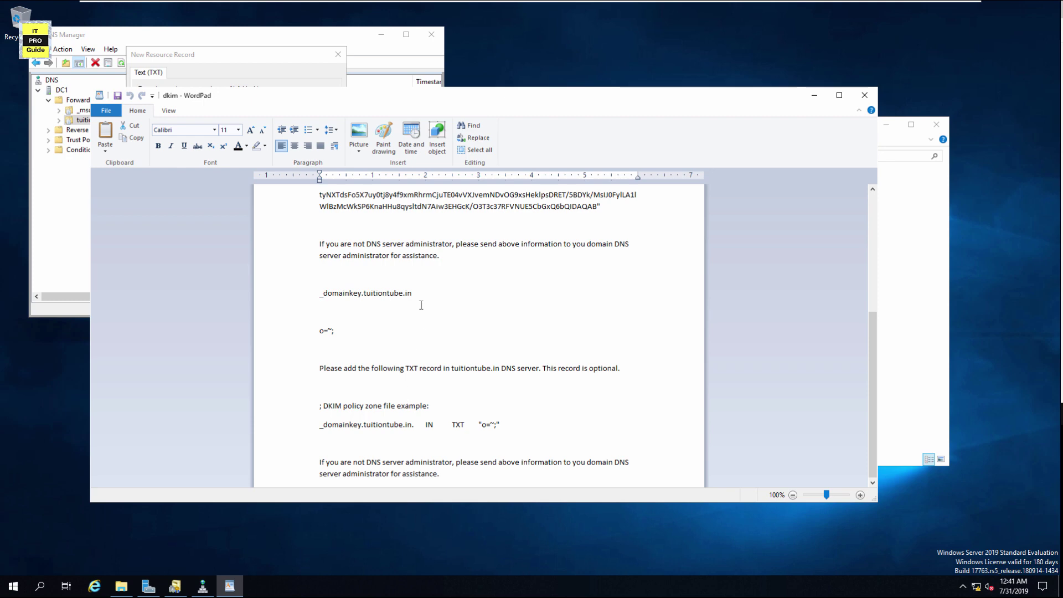
pyautogui.moveTo(365, 296); pyautogui.dragTo(302, 295)
pyautogui.hotkey('ctrl', 'c')
pyautogui.click(350, 297)
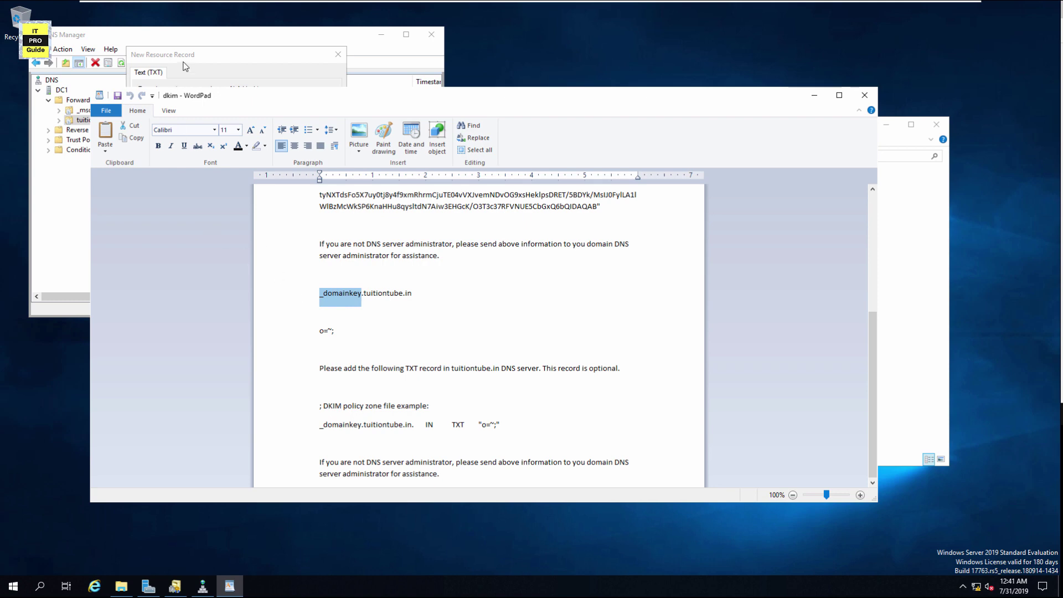
pyautogui.click(184, 103)
pyautogui.hotkey('ctrl', 'v')
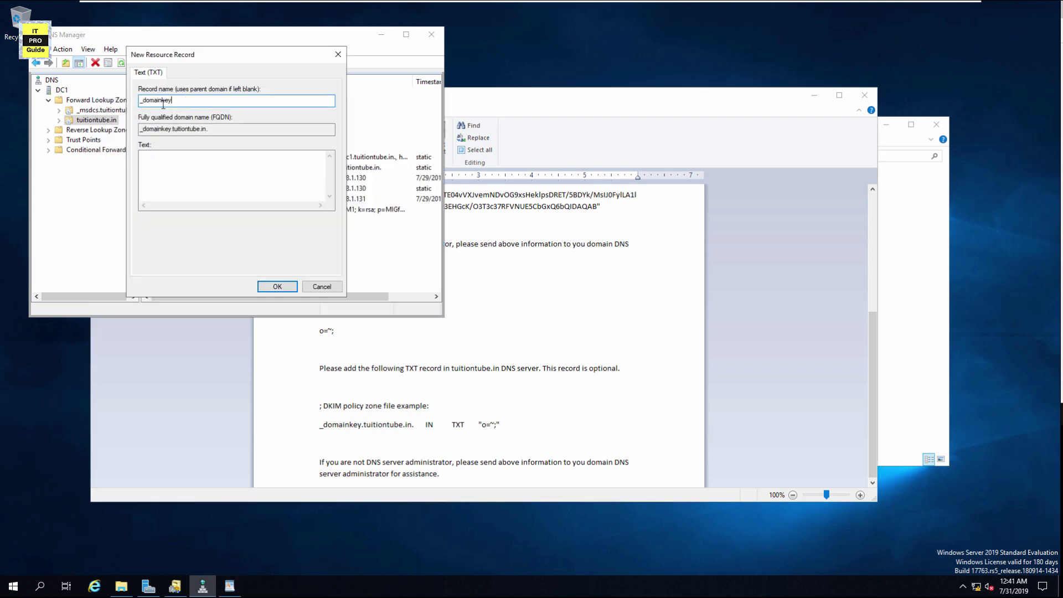
# Step: Paste o=~; as the record text and create the policy record
pyautogui.moveTo(362, 340); pyautogui.dragTo(313, 331)
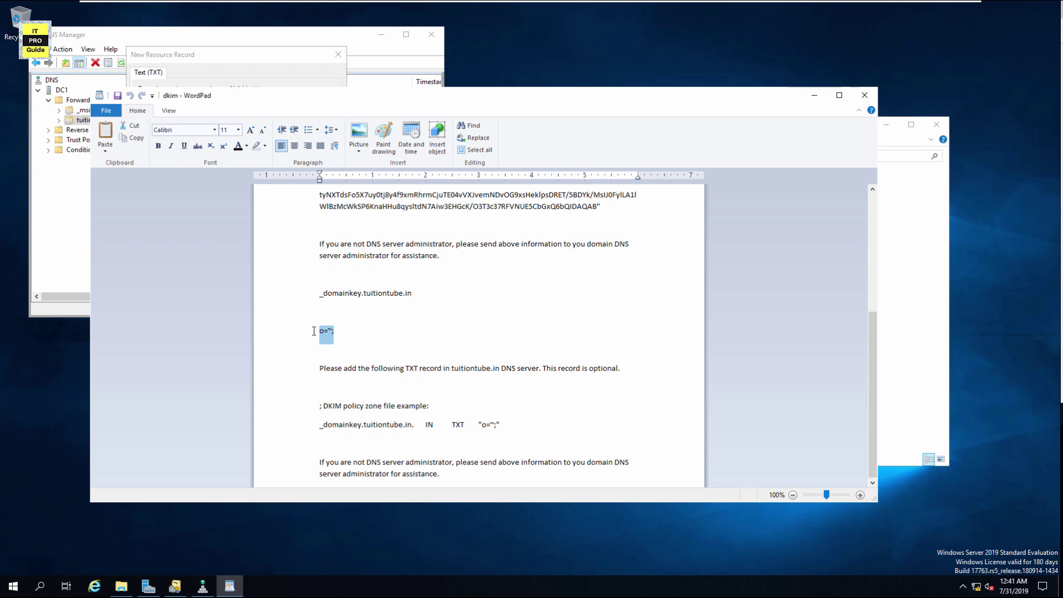
pyautogui.click(210, 77)
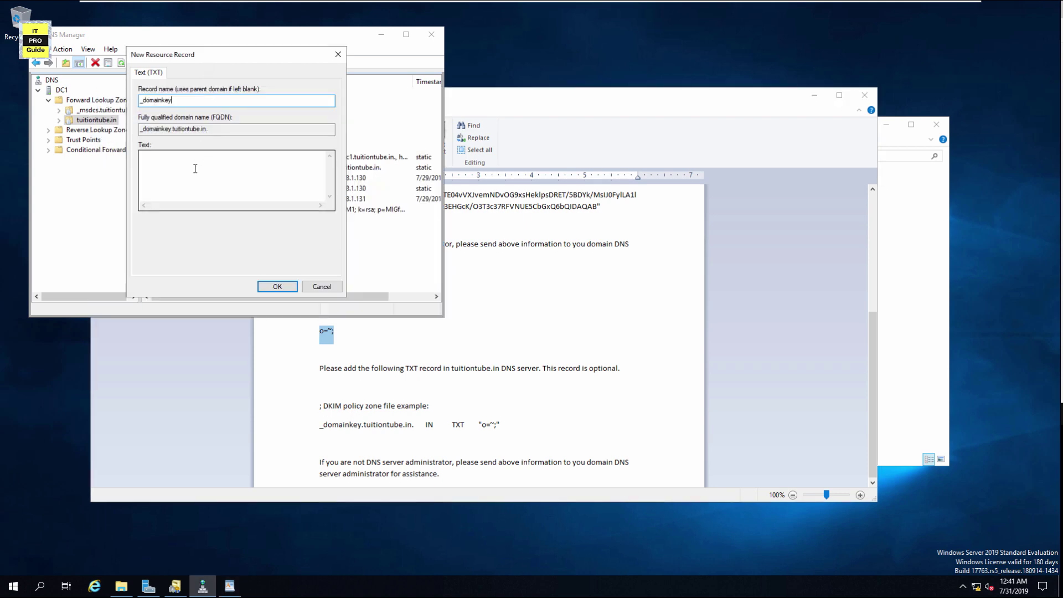
pyautogui.click(195, 169)
pyautogui.write('o=~;')
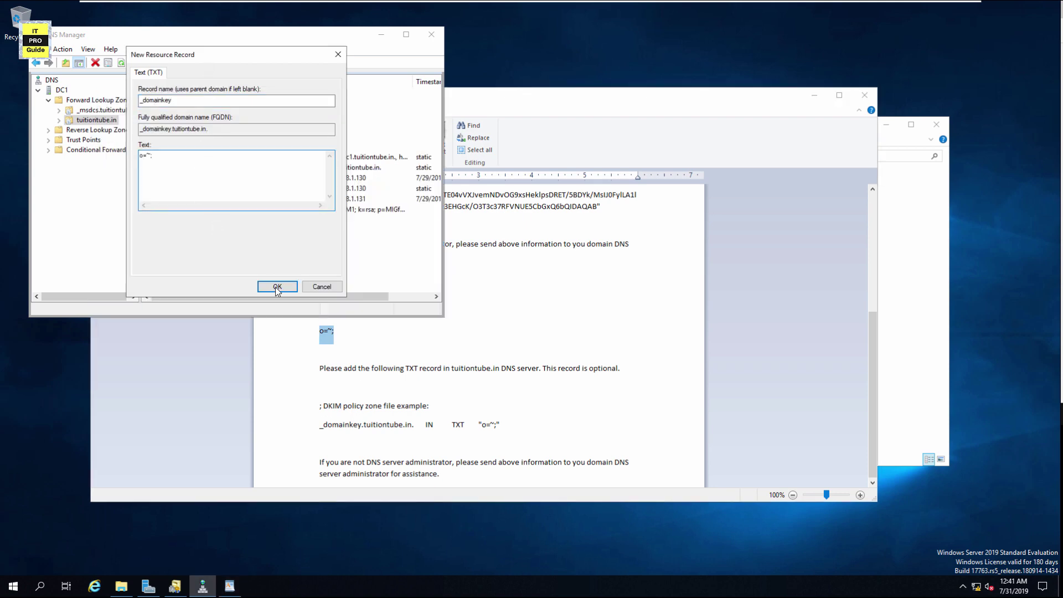
pyautogui.click(277, 287)
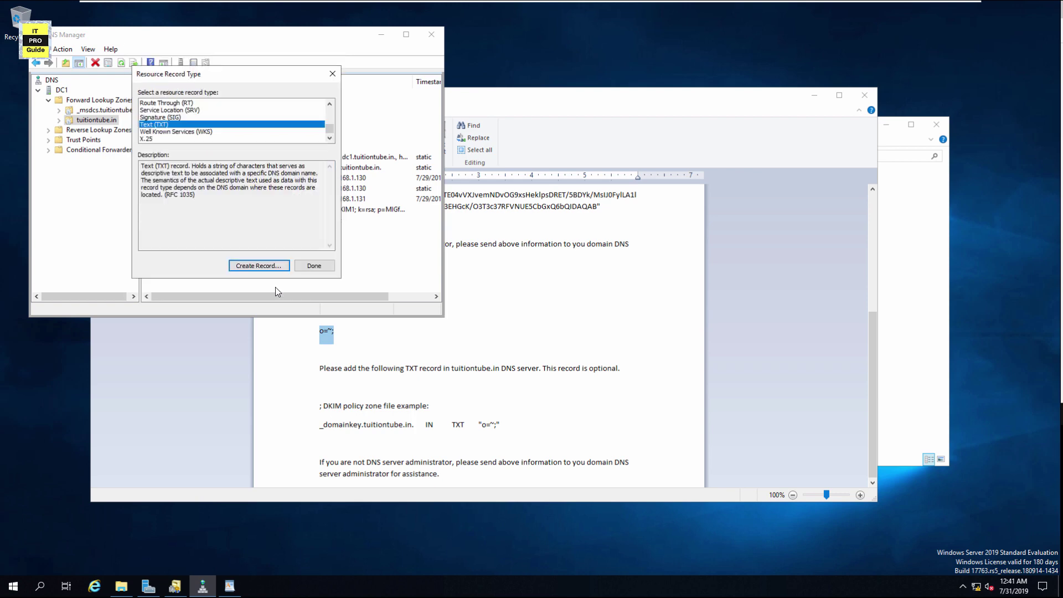
pyautogui.click(314, 266)
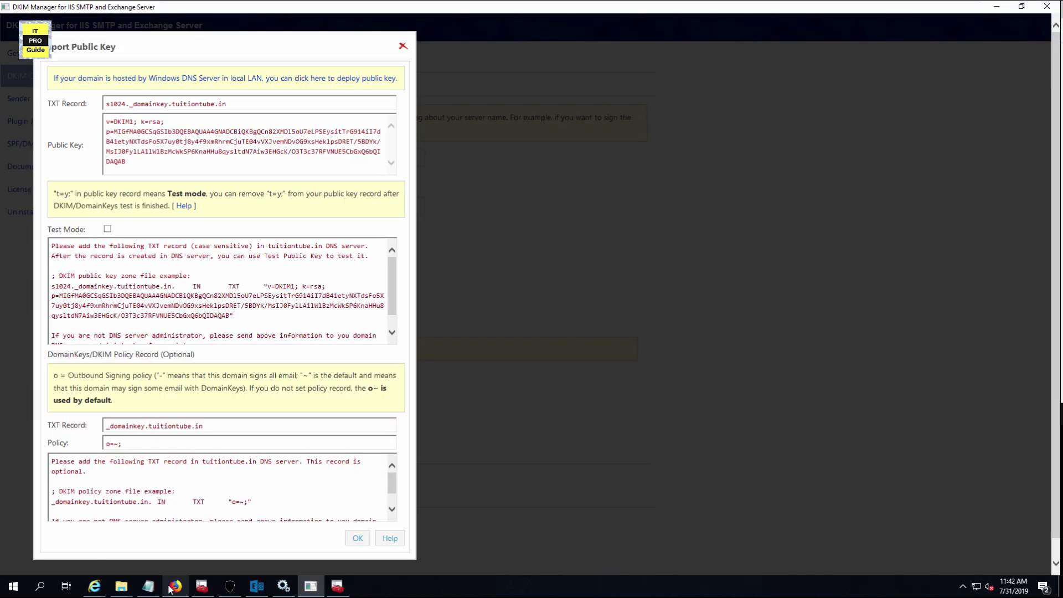
# Step: Add a new TXT record in GoDaddy DNS Management
pyautogui.click(176, 585)
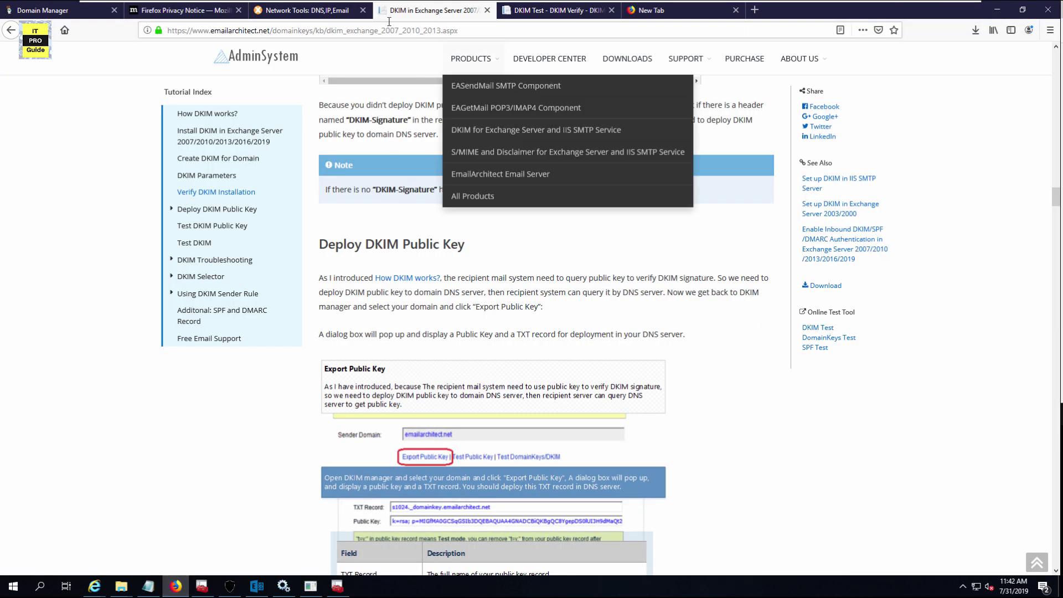
pyautogui.click(61, 10)
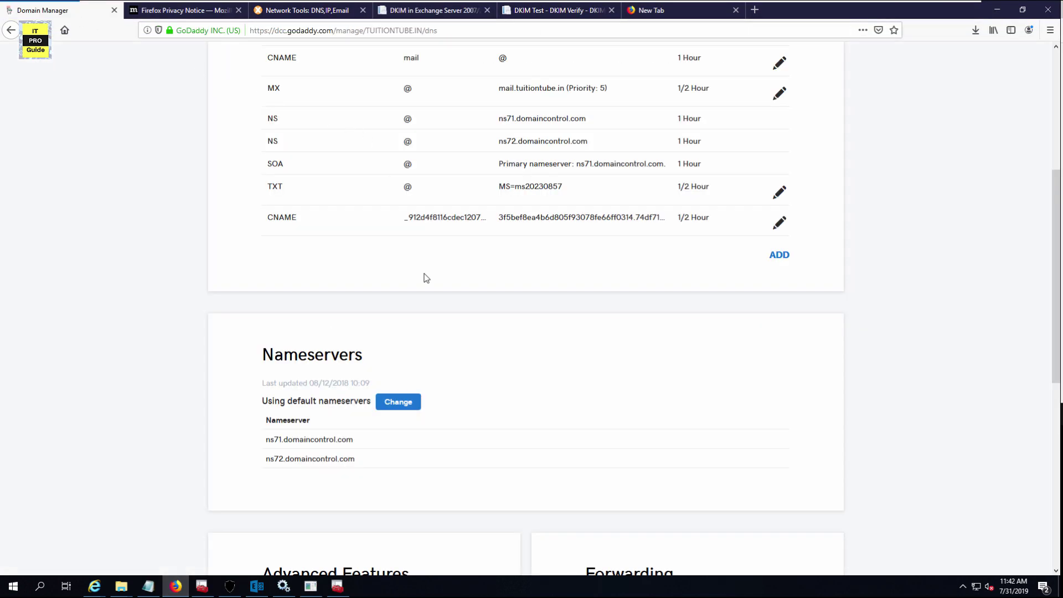
pyautogui.scroll(5, 426, 295)
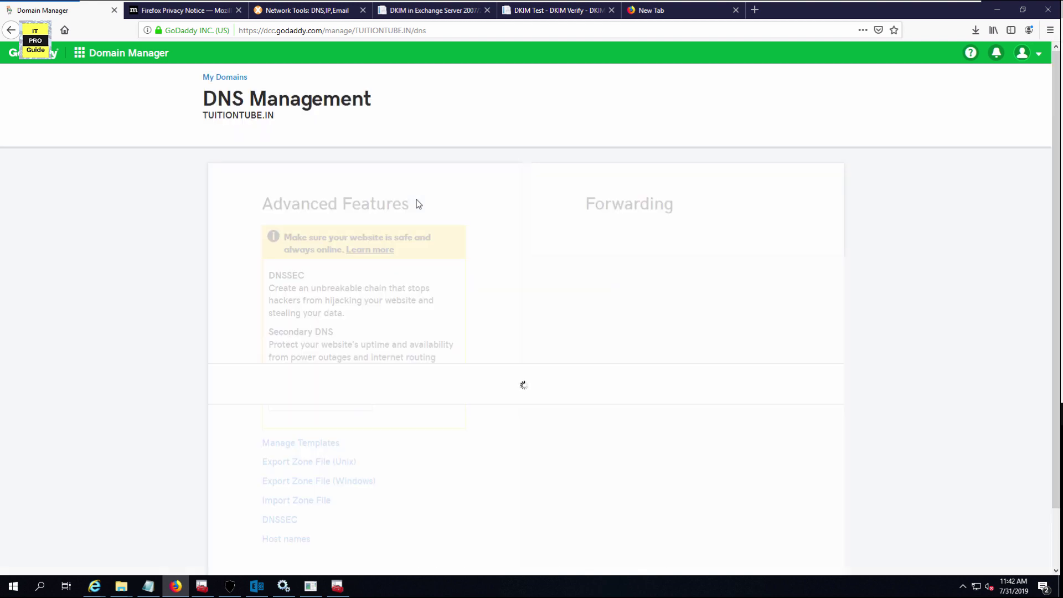
pyautogui.scroll(-5, 526, 334)
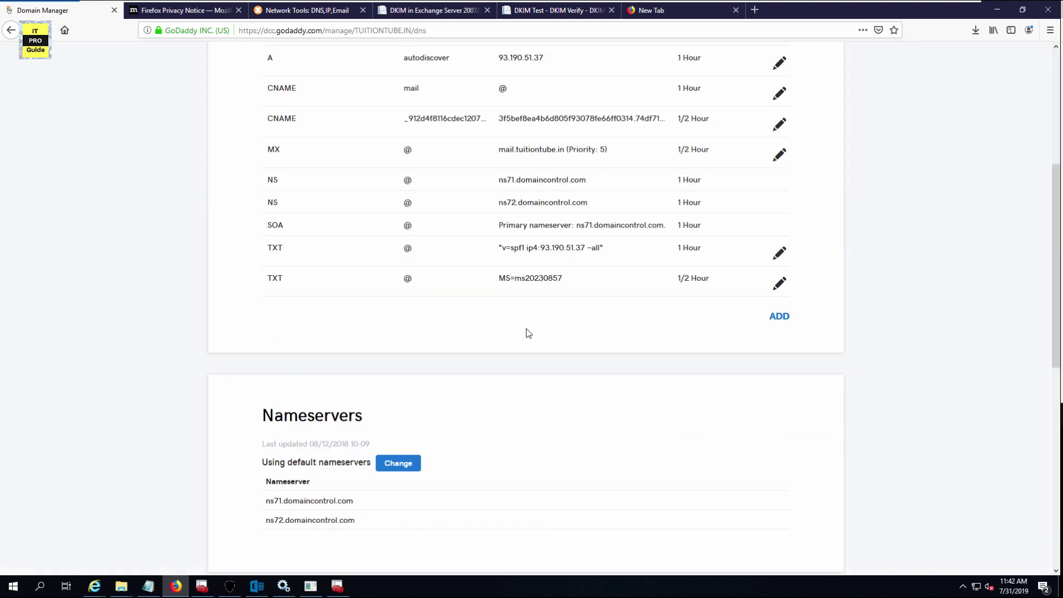
pyautogui.click(779, 317)
pyautogui.click(353, 349)
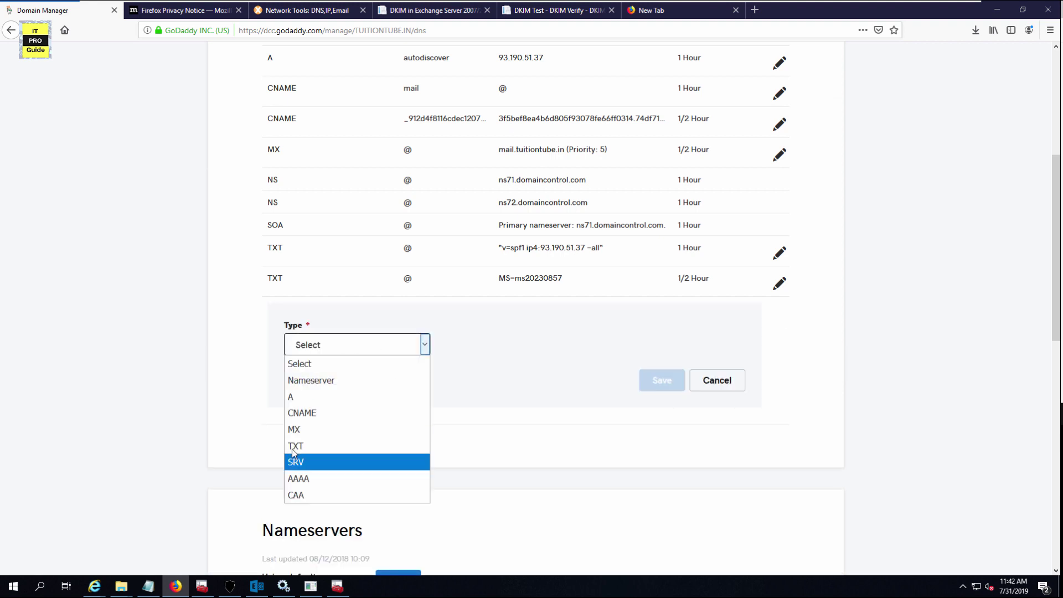
pyautogui.press('a')
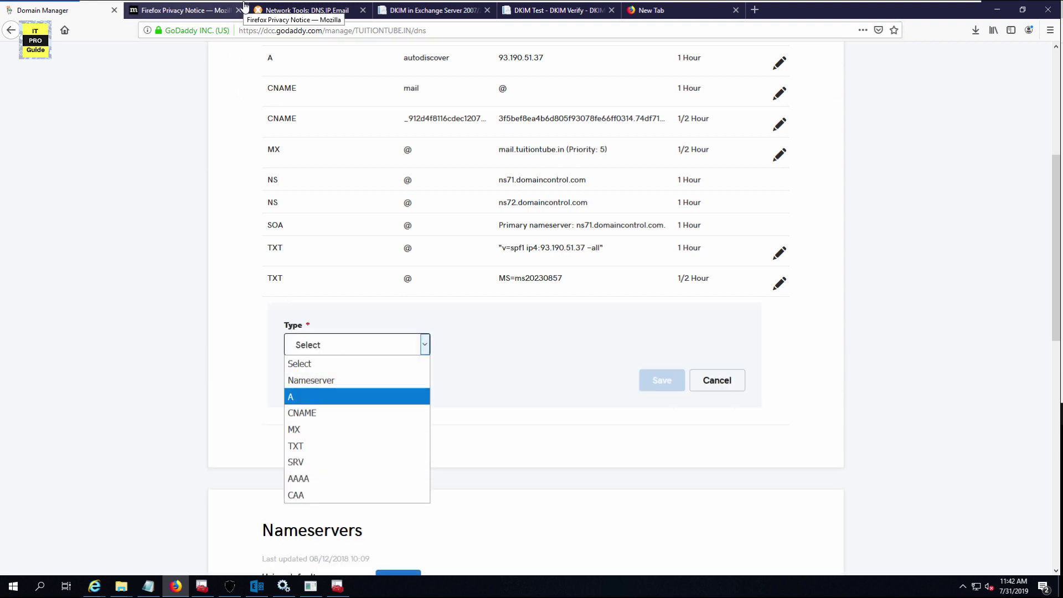
pyautogui.click(308, 446)
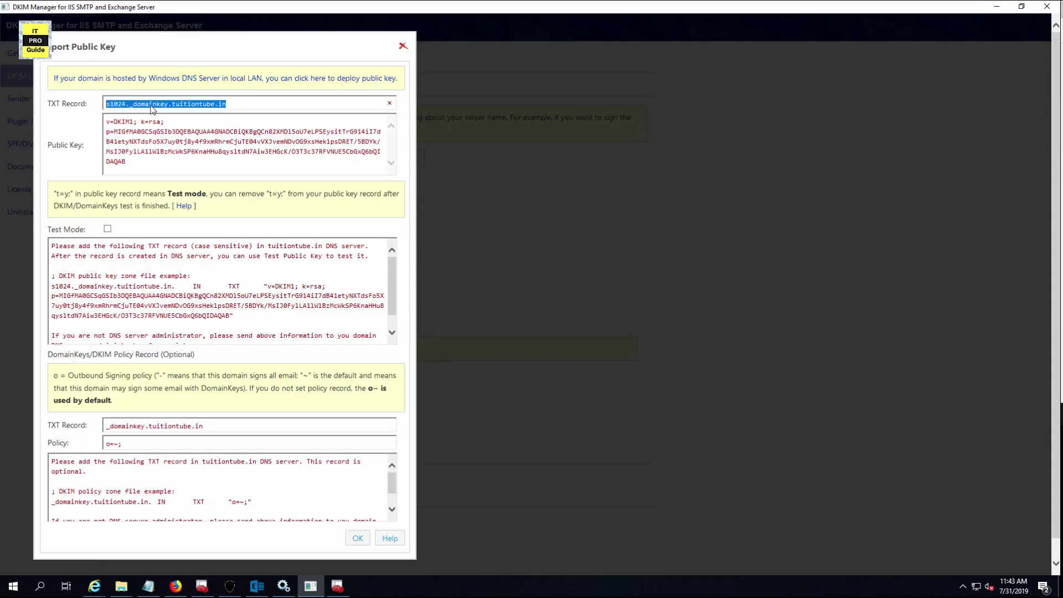
# Step: Paste the DKIM public key as the s1024._domainkey TXT value and save it
pyautogui.click(159, 104)
pyautogui.doubleClick(109, 106)
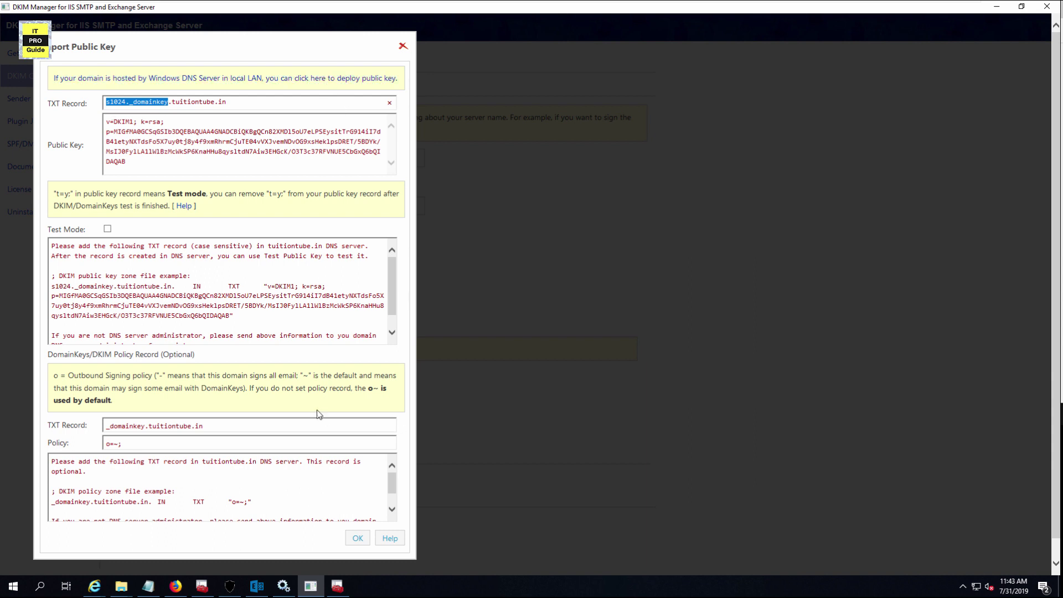
pyautogui.moveTo(355, 1)
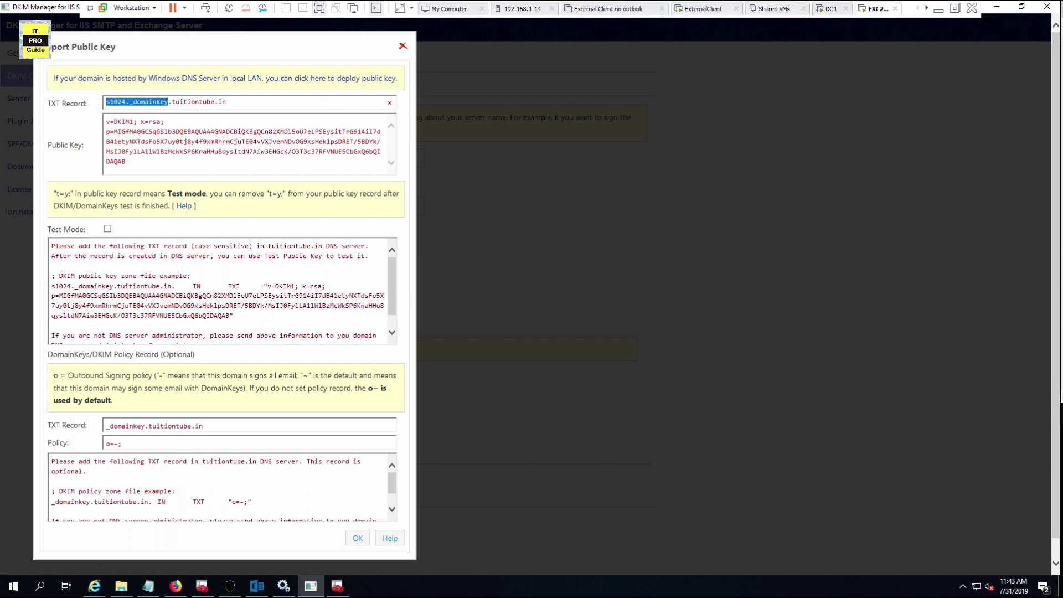
pyautogui.press('Tab')
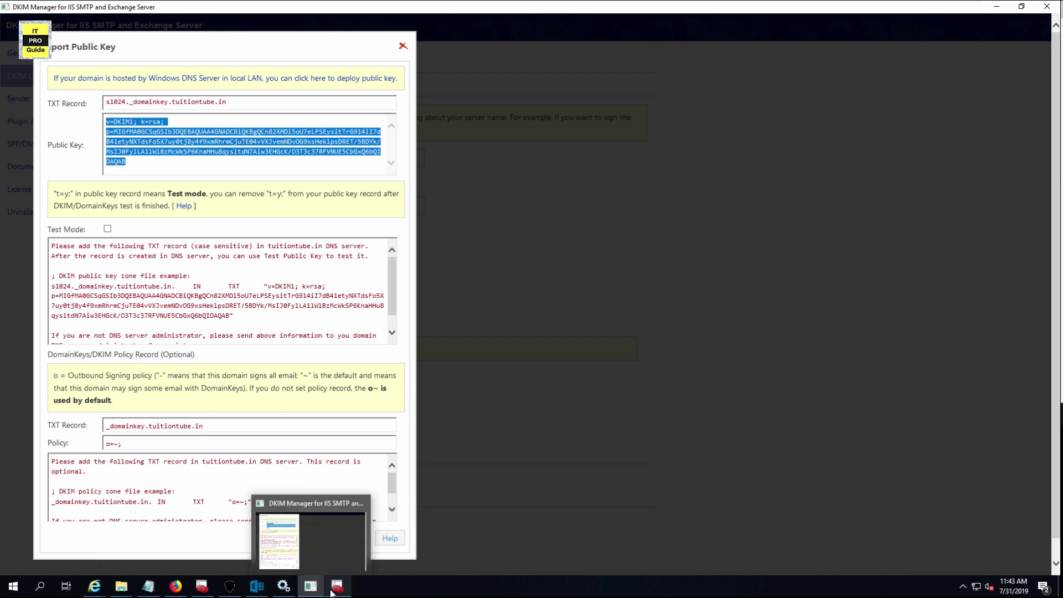
pyautogui.moveTo(332, 592)
pyautogui.click(176, 586)
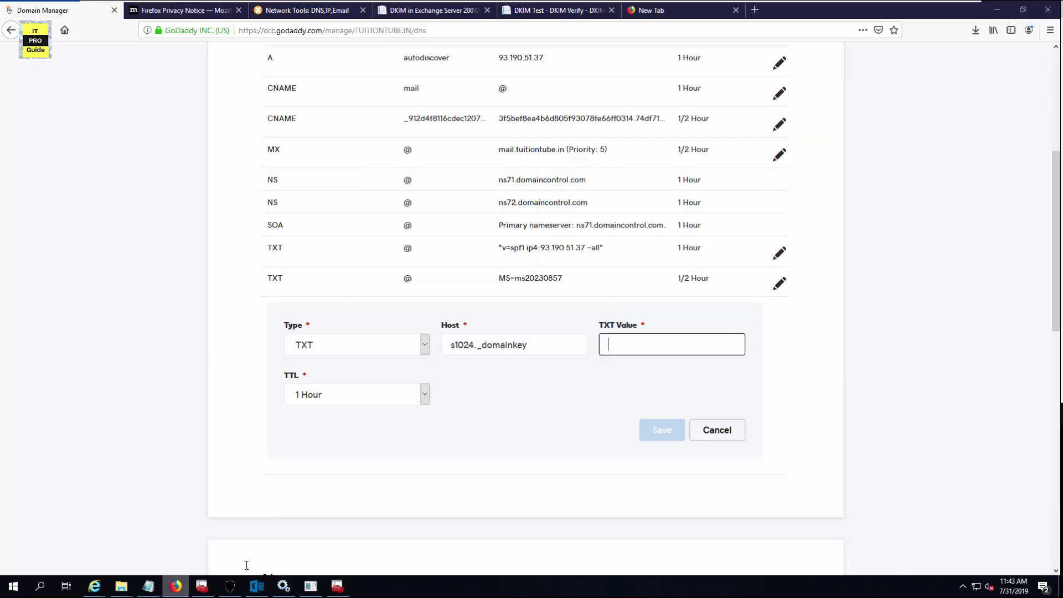
pyautogui.hotkey('ctrl', 'v')
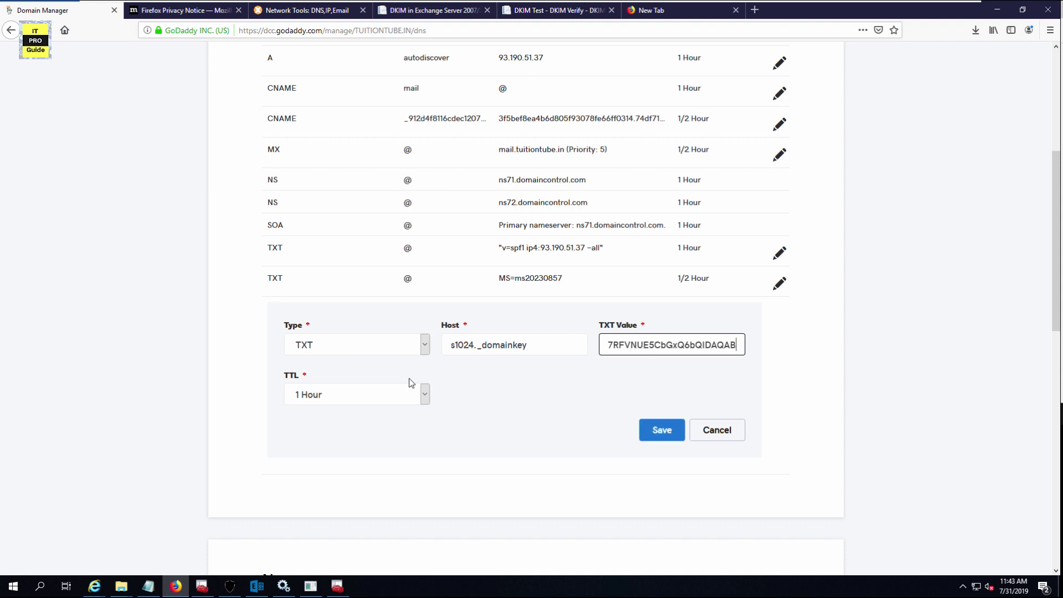
pyautogui.click(656, 438)
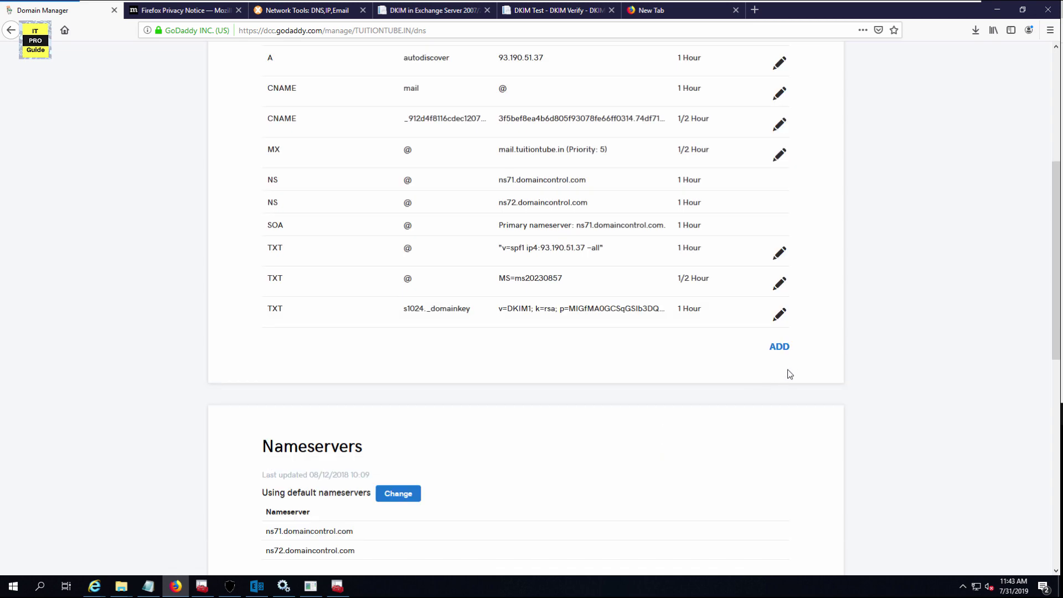
# Step: Add and save a TXT record with host _domainkey and value o=~;
pyautogui.click(779, 347)
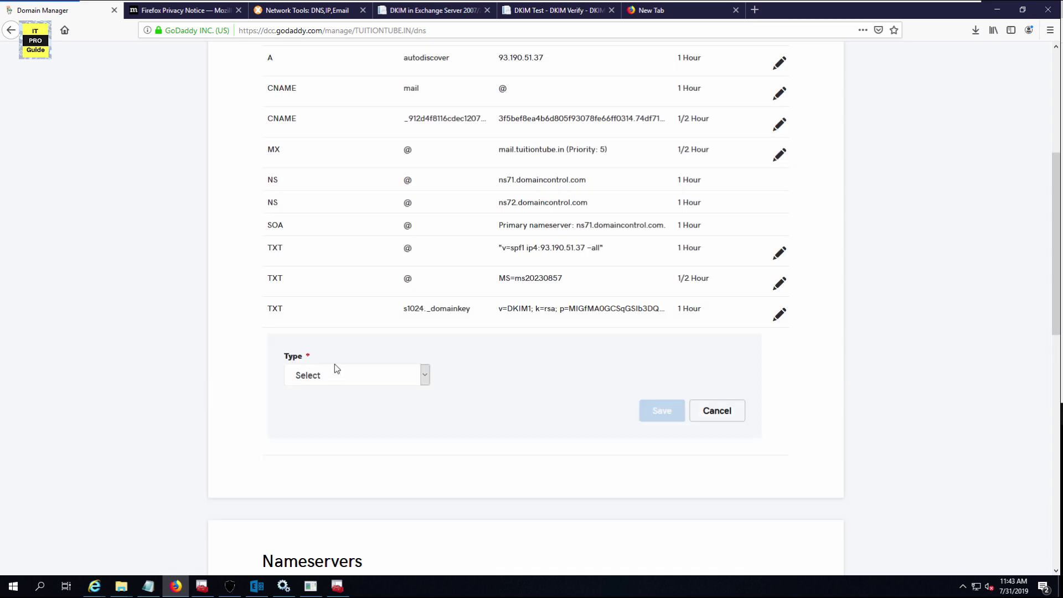
pyautogui.click(344, 375)
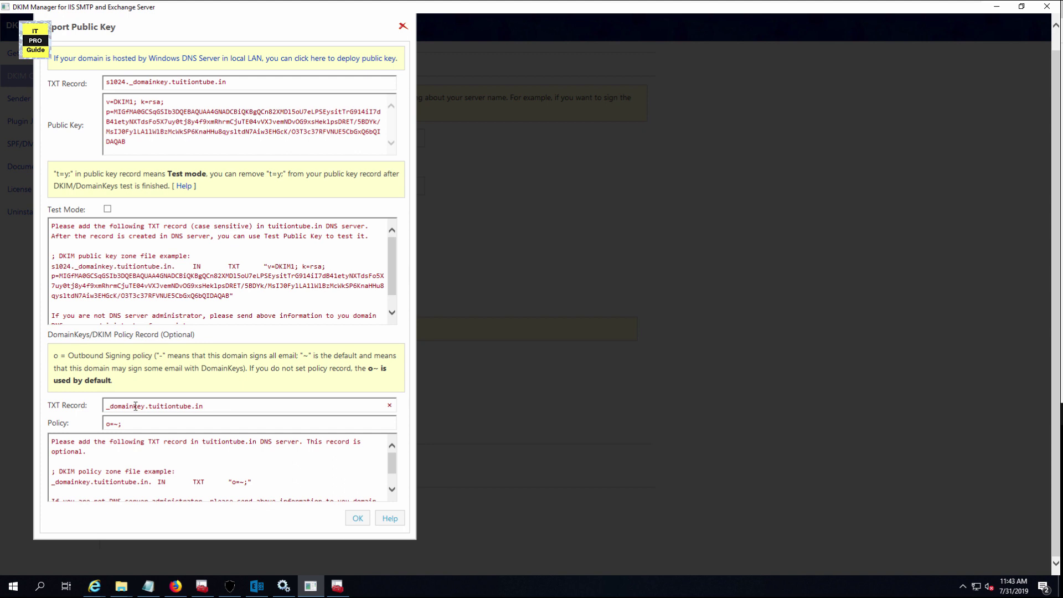
pyautogui.doubleClick(127, 405)
pyautogui.moveTo(146, 409); pyautogui.dragTo(94, 405)
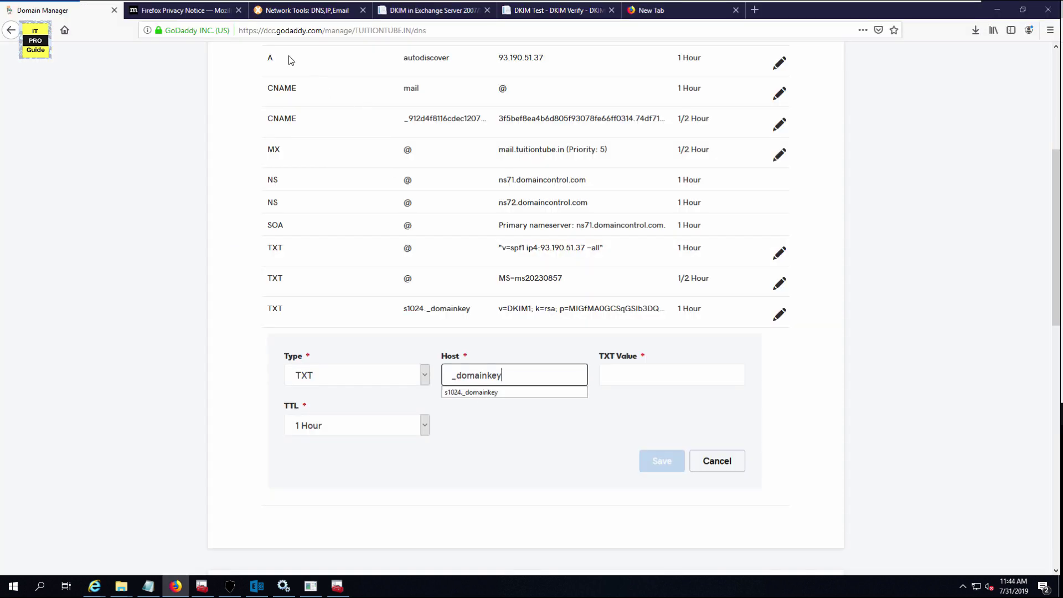
pyautogui.click(310, 585)
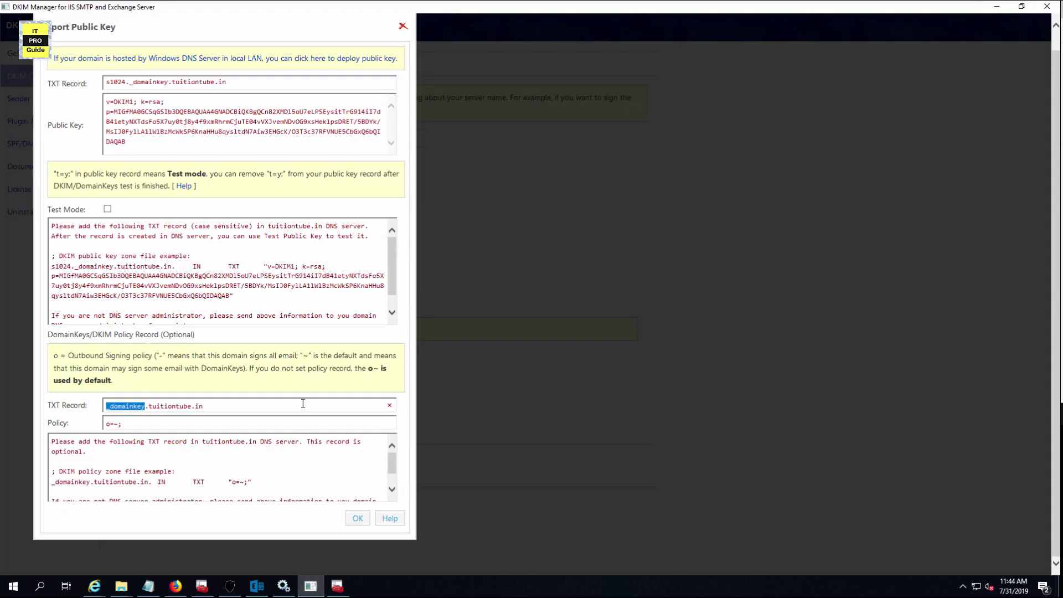
pyautogui.moveTo(123, 423); pyautogui.dragTo(91, 425)
pyautogui.hotkey('ctrl', 'c')
pyautogui.moveTo(175, 585)
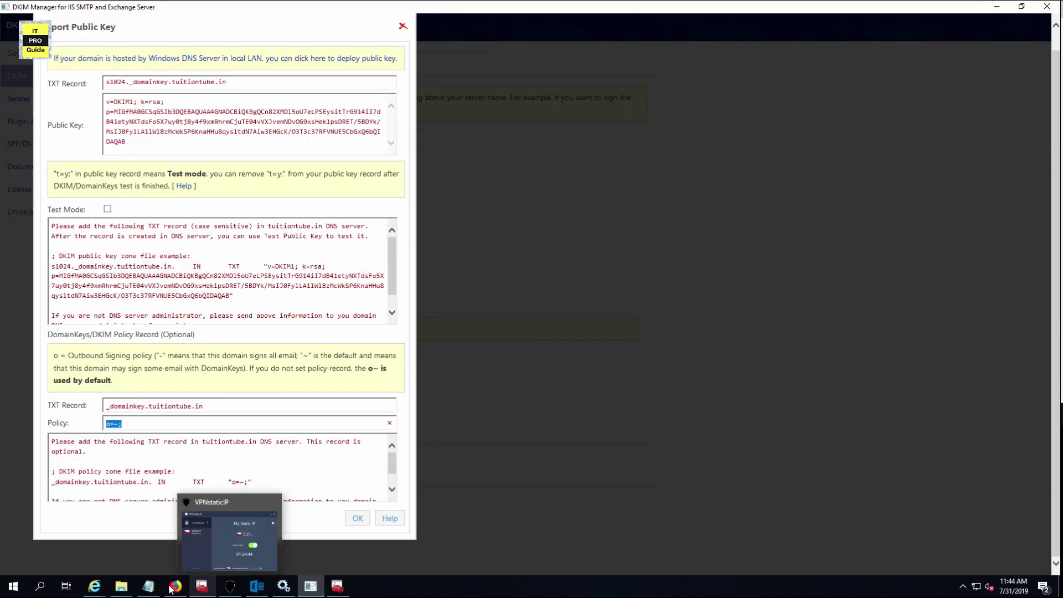
pyautogui.click(234, 558)
pyautogui.click(606, 375)
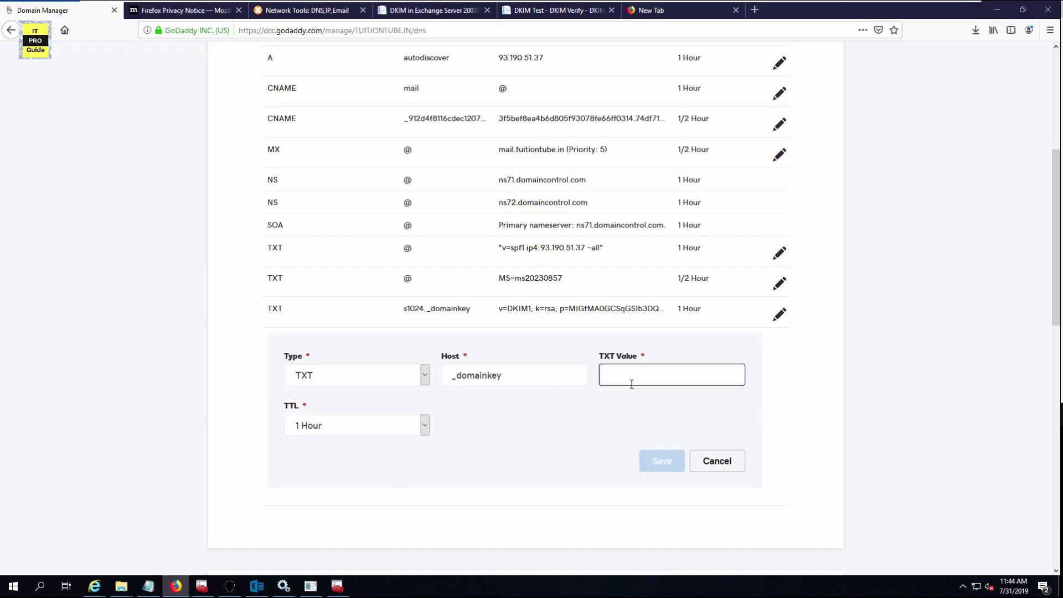
pyautogui.hotkey('ctrl', 'v')
pyautogui.click(663, 466)
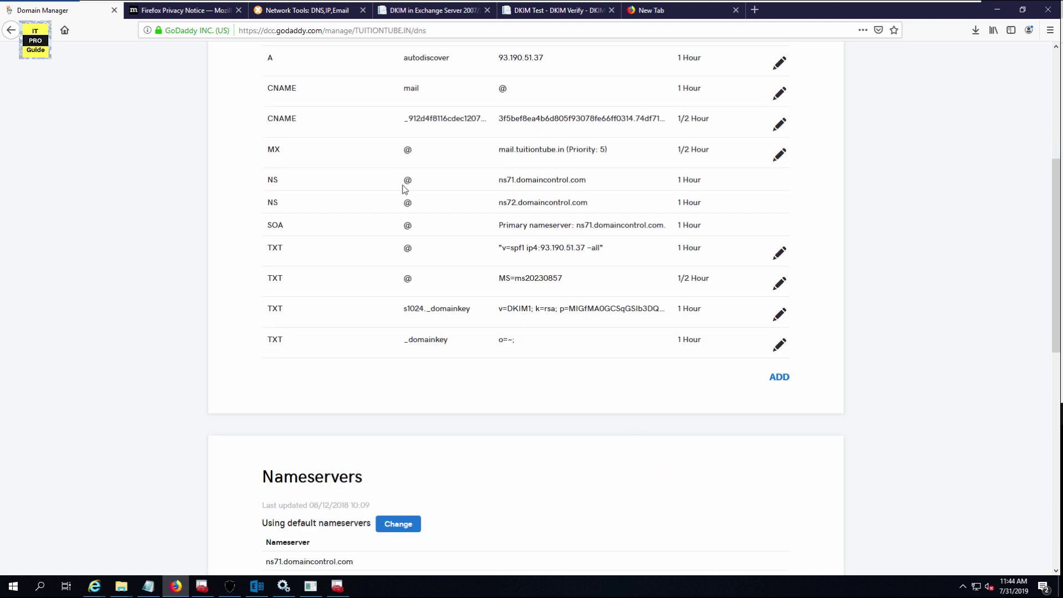
# Step: Open the DKIM Test from the DomainKey Test page and generate a fresh test address
pyautogui.moveTo(247, 6)
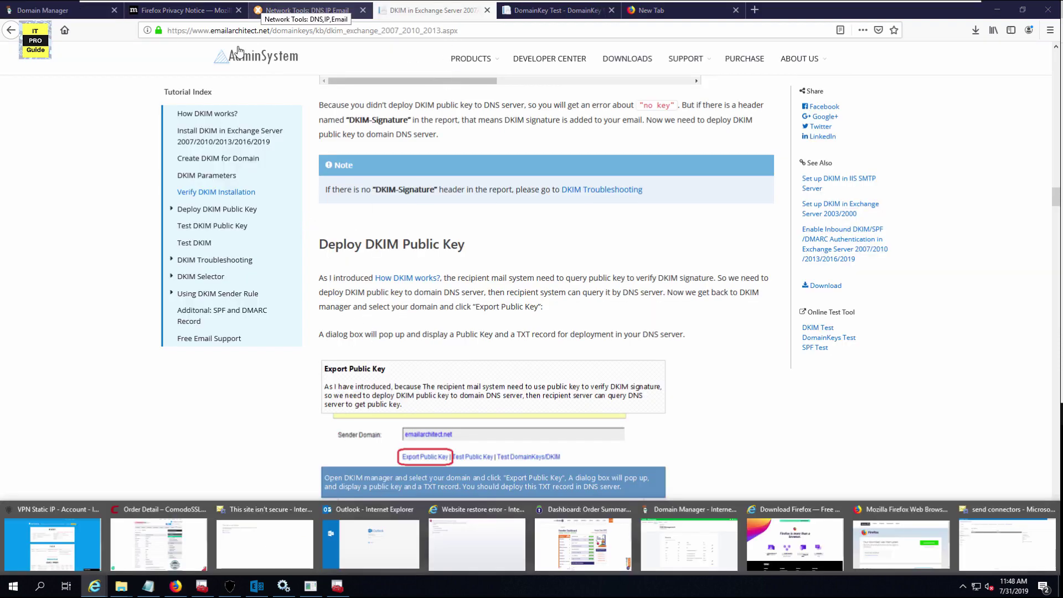
pyautogui.moveTo(247, 5)
pyautogui.scroll(3, 629, 232)
pyautogui.click(553, 10)
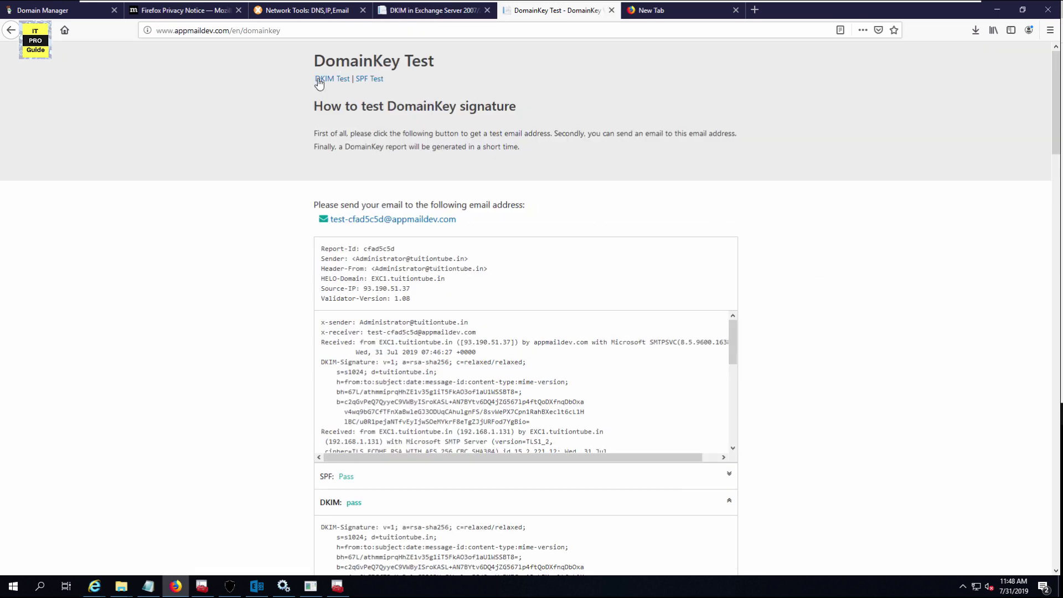
pyautogui.click(320, 80)
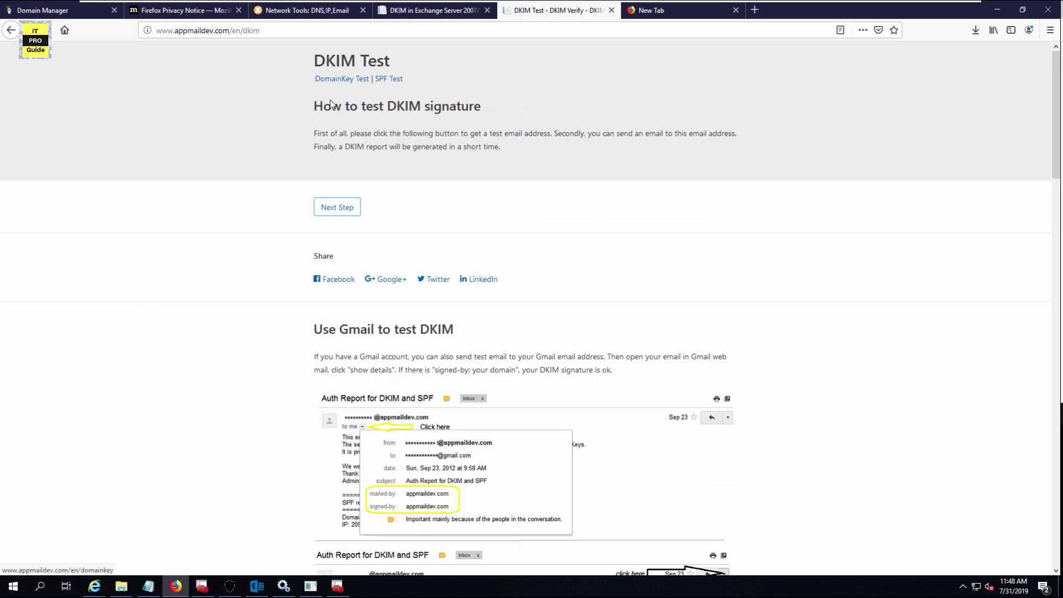
pyautogui.click(342, 208)
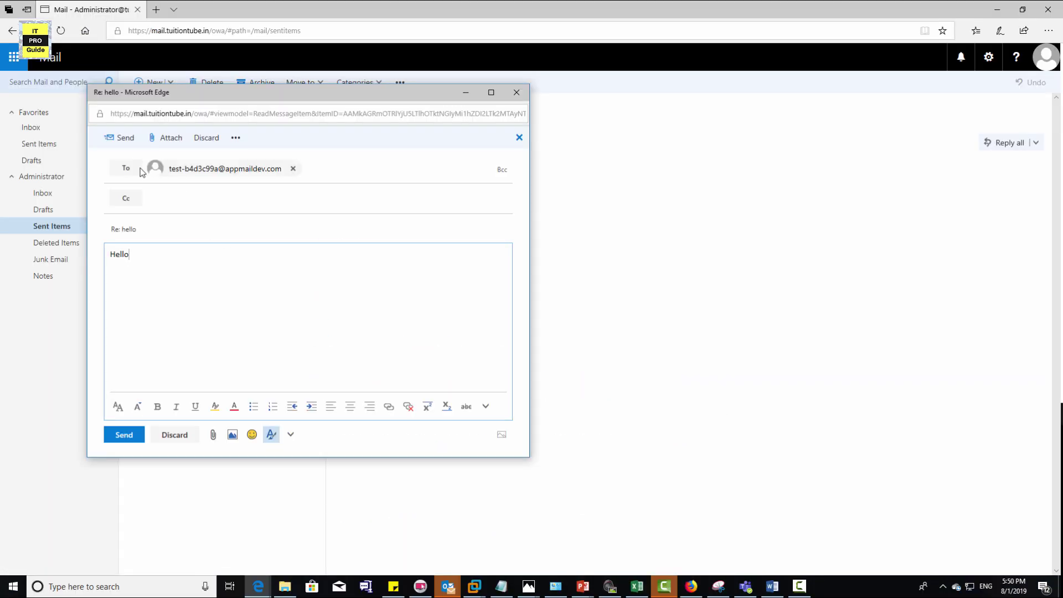
# Step: Send the reply to the appmaildev test address and review the report showing SPF Pass and DKIM pass
pyautogui.click(126, 137)
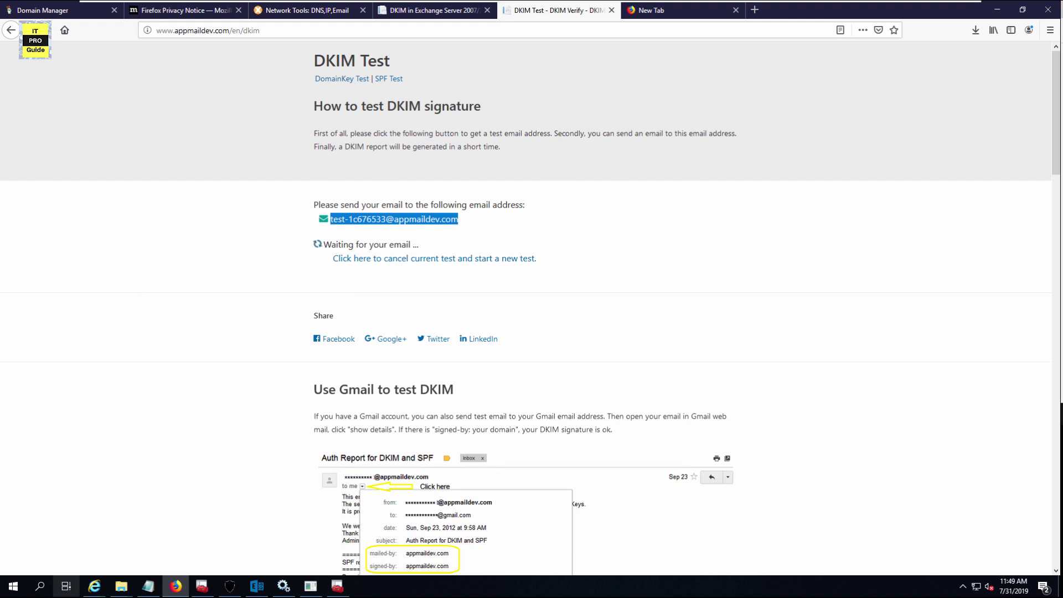
pyautogui.scroll(-3, 559, 369)
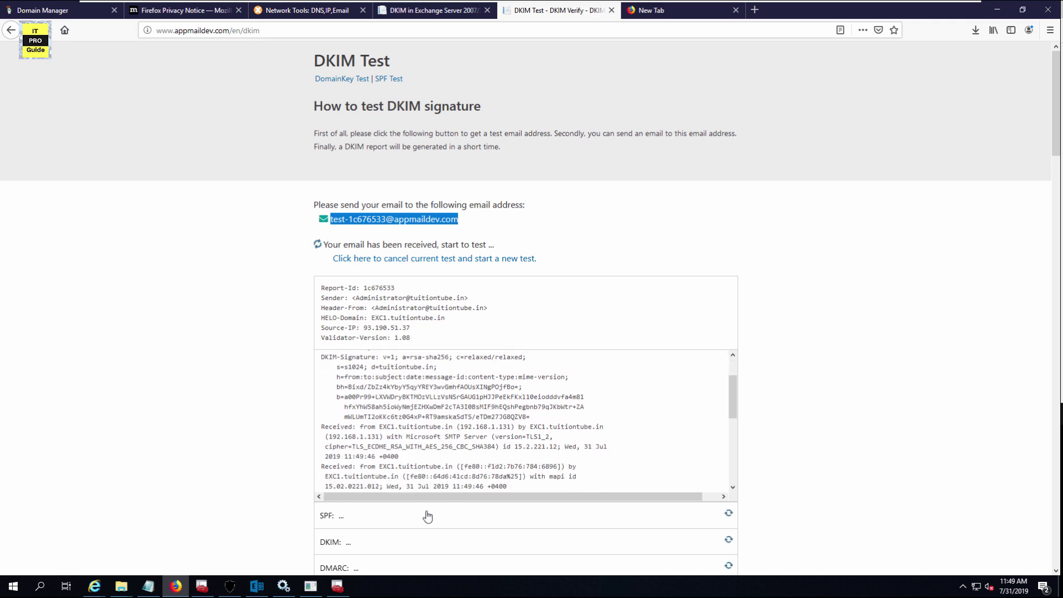
pyautogui.scroll(-3, 633, 463)
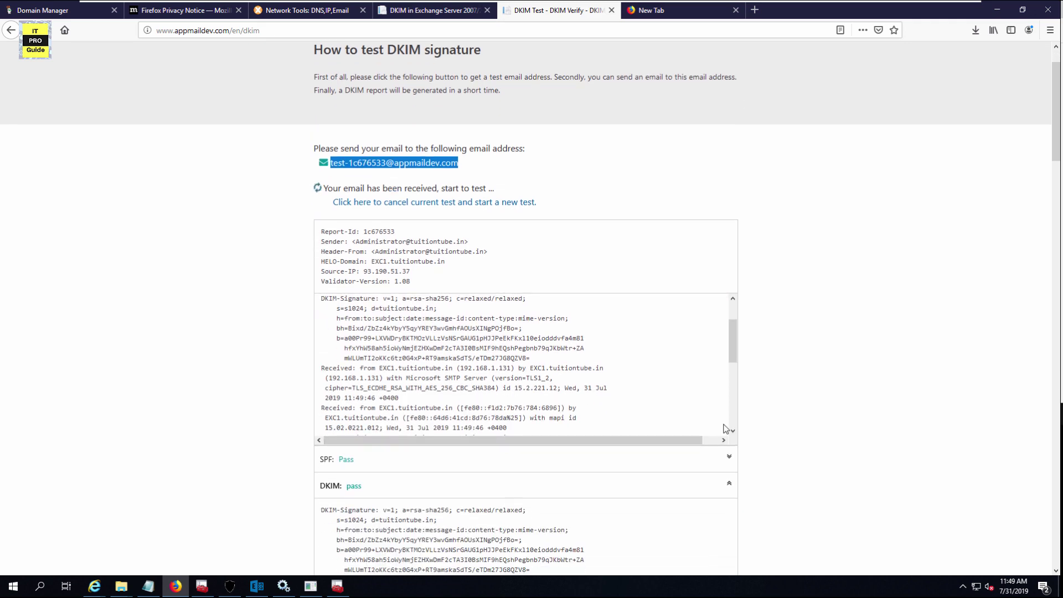
pyautogui.moveTo(1057, 157); pyautogui.dragTo(1058, 195)
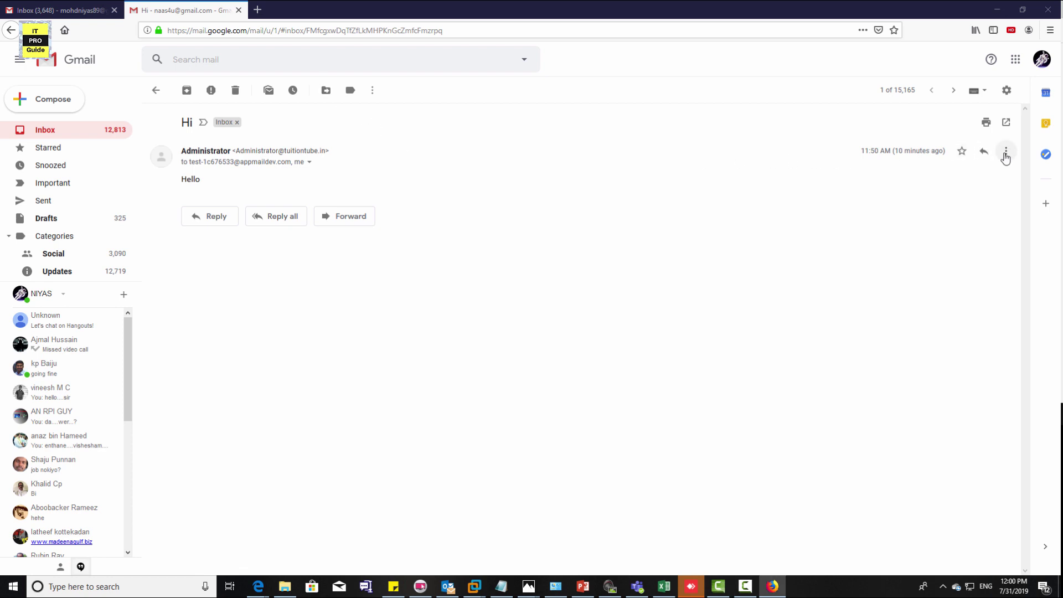
# Step: Show the original of the 'Hi' test message in Gmail
pyautogui.click(1005, 153)
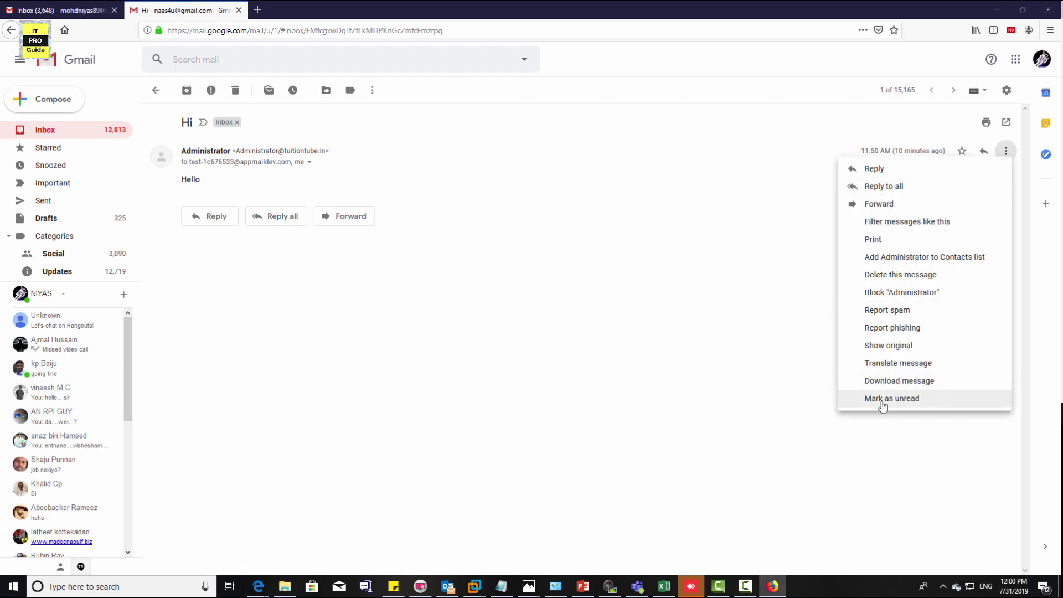
pyautogui.click(886, 346)
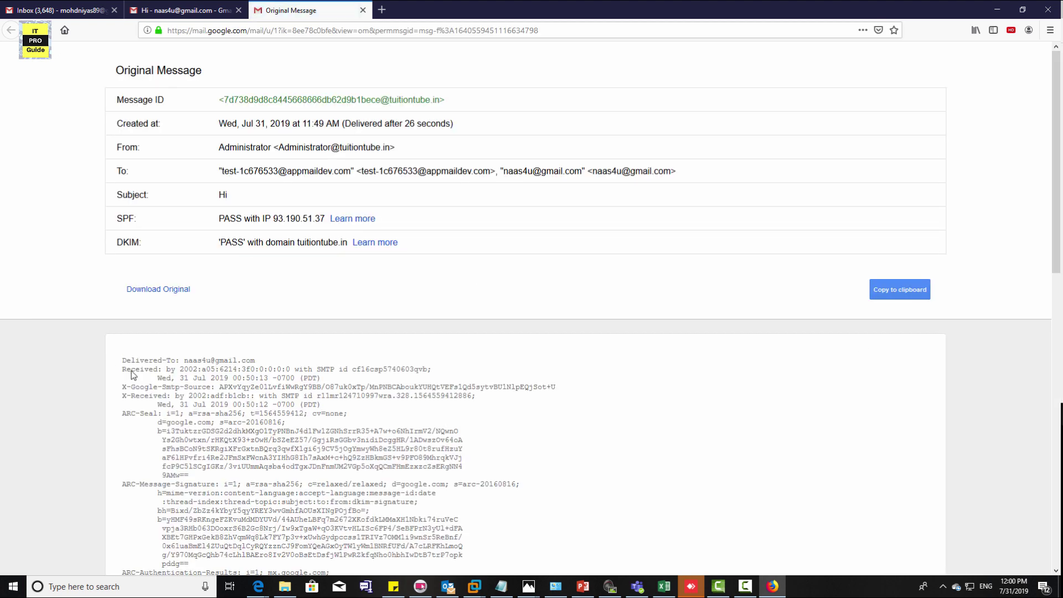
pyautogui.scroll(-4, 133, 375)
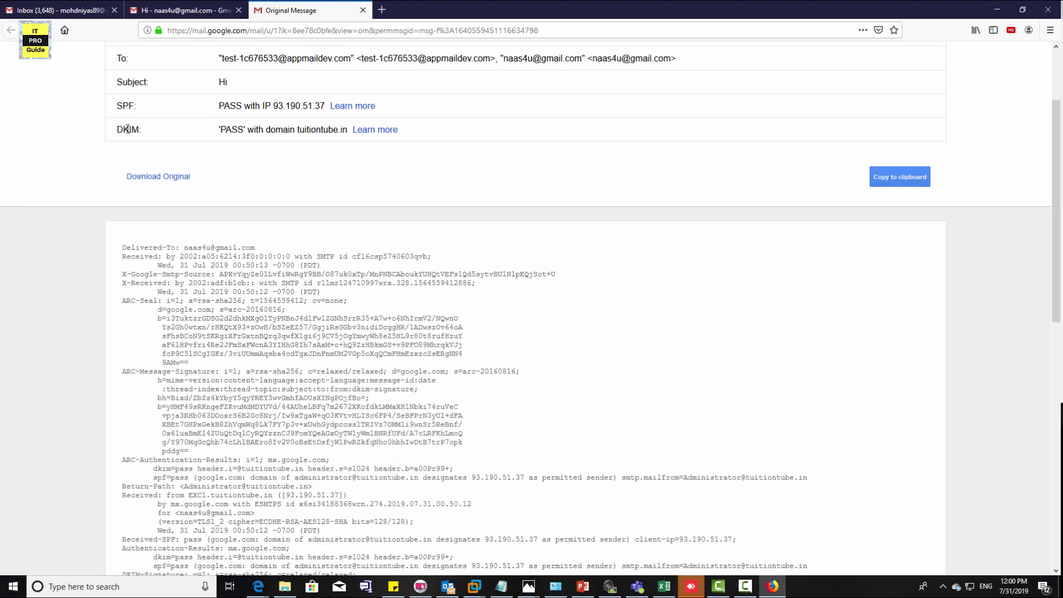
# Step: Highlight the DKIM PASS for tuitiontube.in and SPF PASS with IP 93.190.51.37 result lines
pyautogui.moveTo(127, 129); pyautogui.dragTo(357, 132)
pyautogui.doubleClick(123, 105)
pyautogui.moveTo(263, 115); pyautogui.dragTo(324, 109)
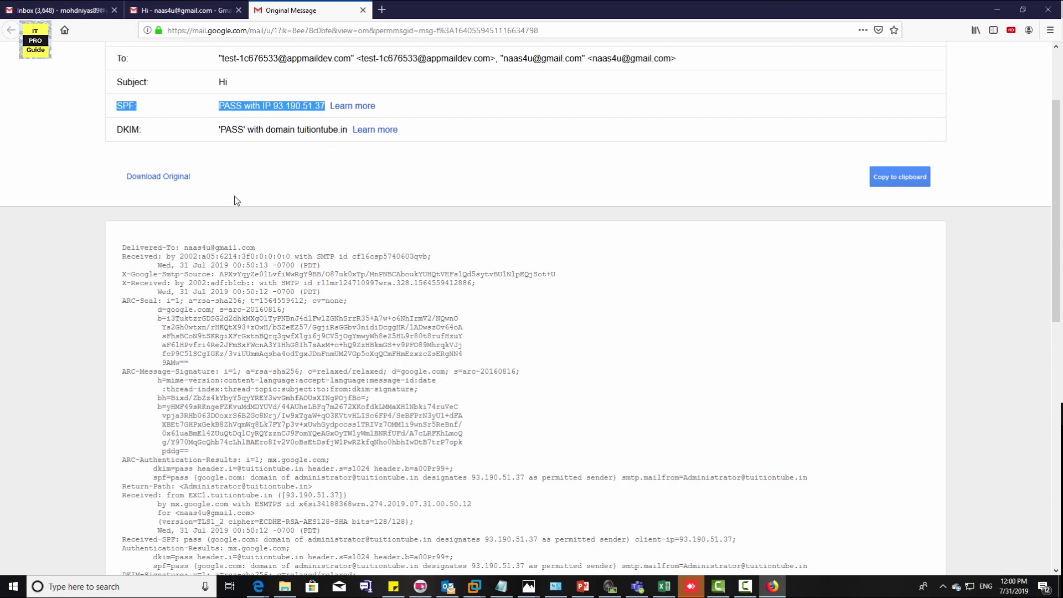
pyautogui.scroll(4, 237, 200)
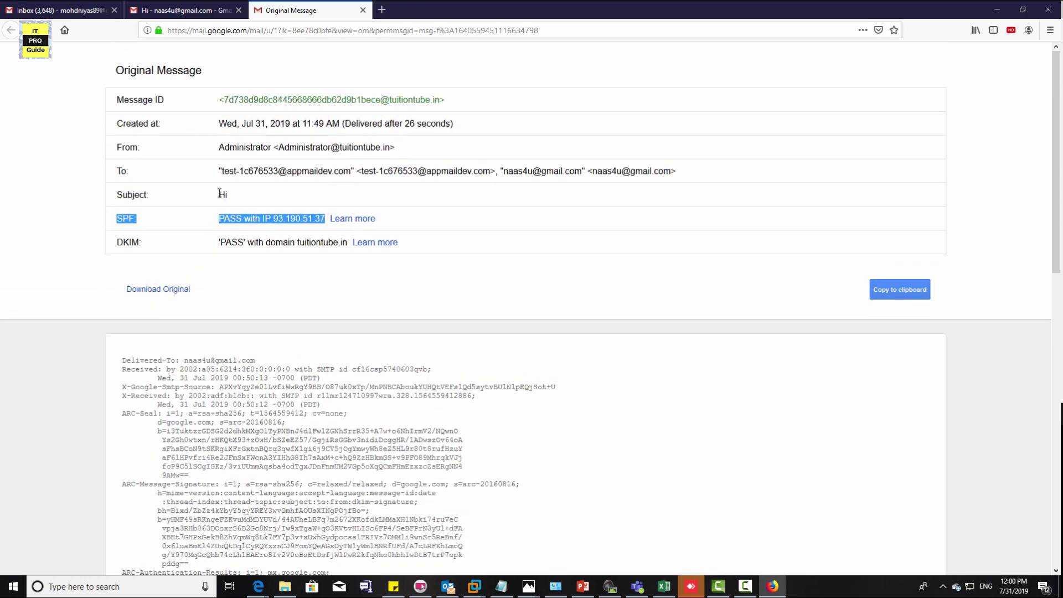